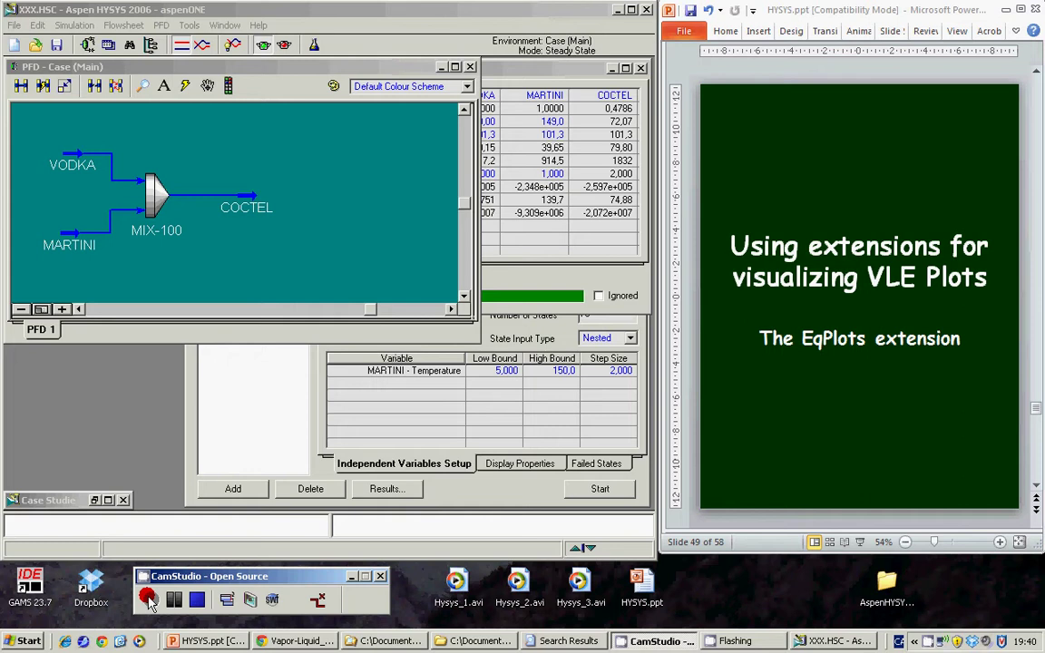
# Advance the slides and restore the Case Study 1 graph of COCTEL versus MARTINI temperature
pyautogui.click(1037, 472)
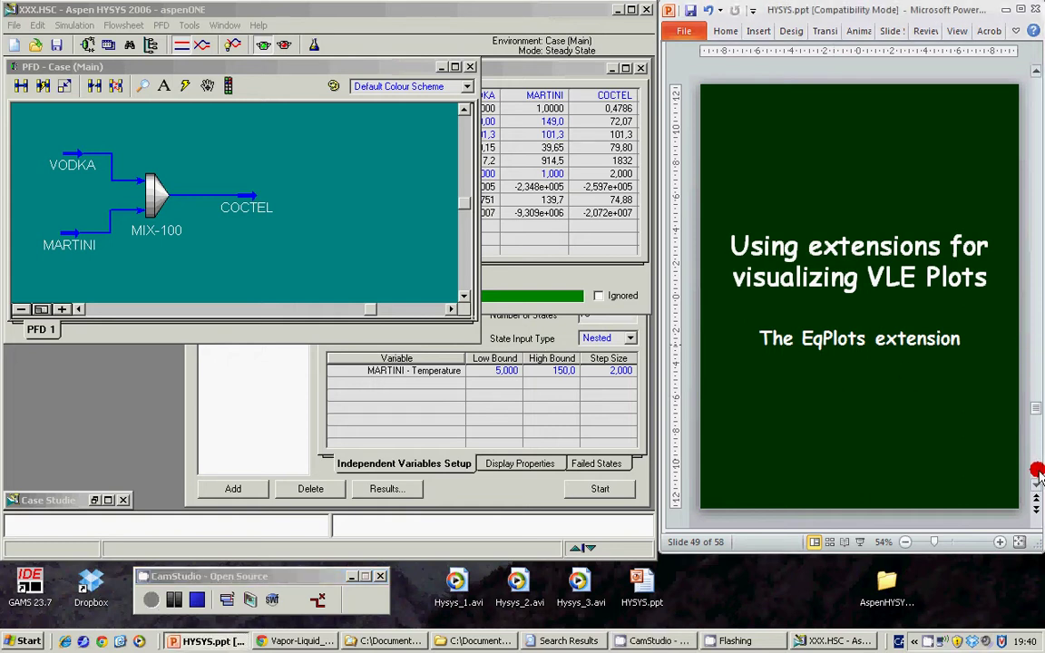
pyautogui.doubleClick(74, 500)
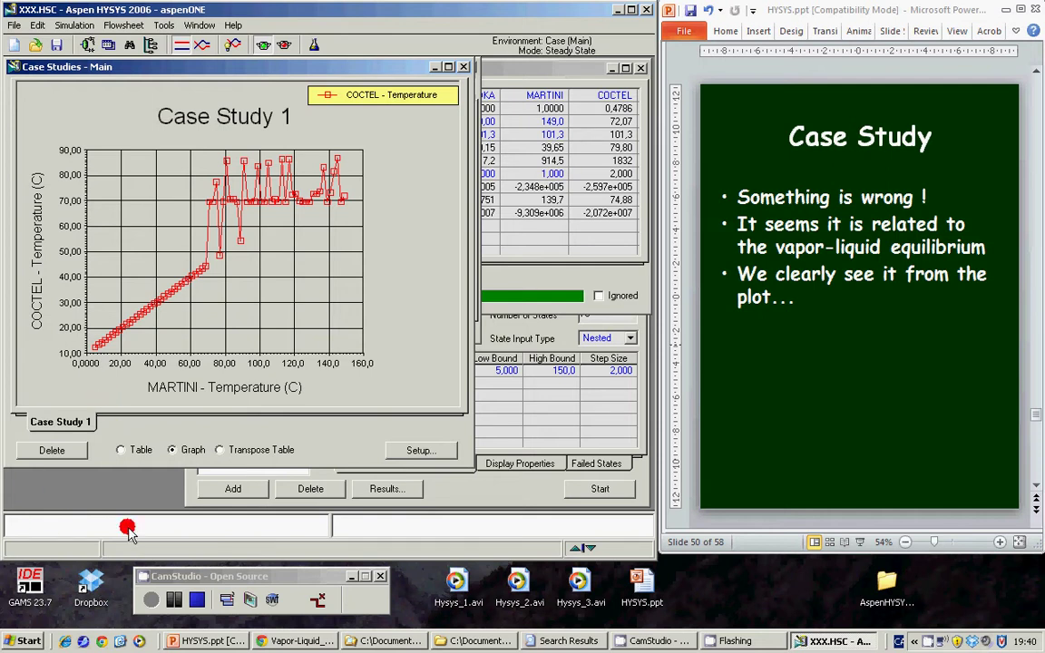
pyautogui.click(1037, 472)
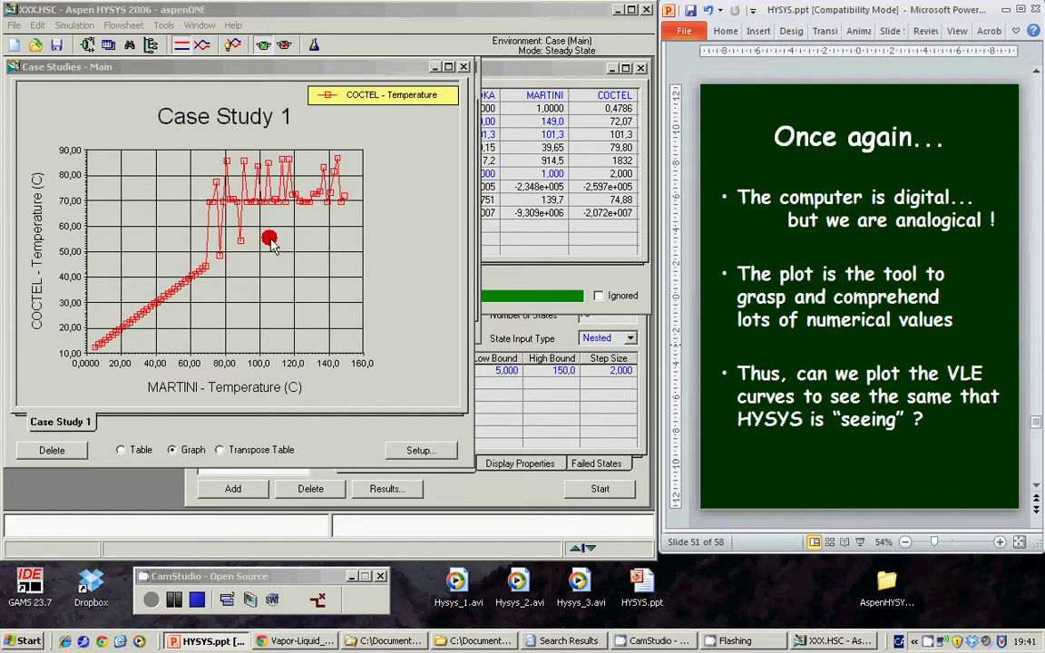
# Minimize the case study graph and advance PowerPoint to slide 53, Registering the EqPlots Extension
pyautogui.click(434, 66)
pyautogui.click(1037, 470)
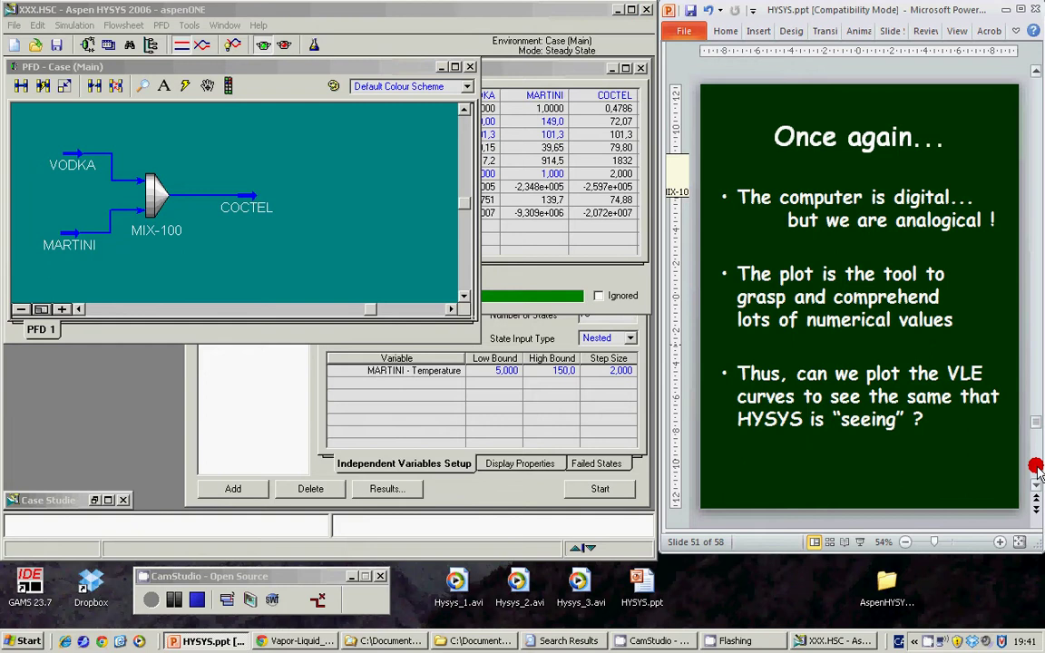
pyautogui.click(1037, 470)
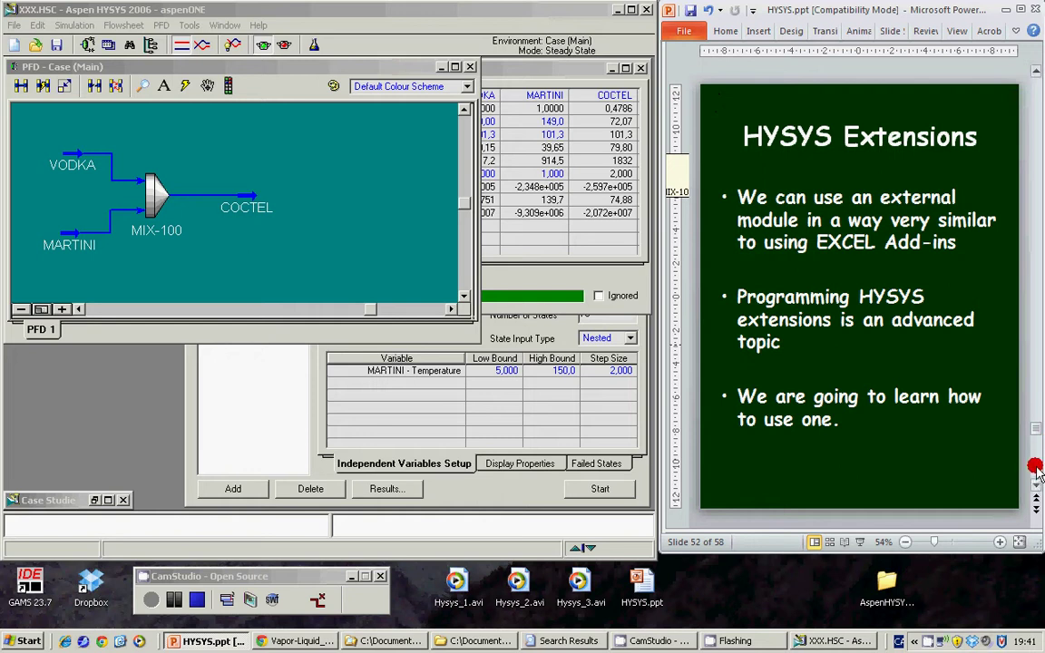
pyautogui.scroll(-1, 932, 425)
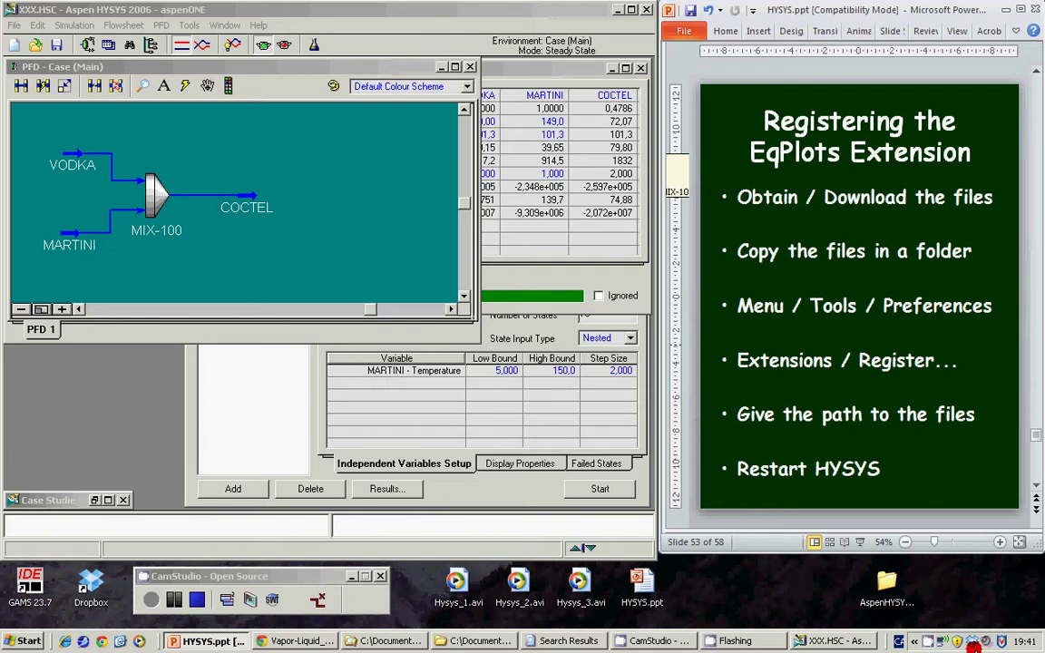
# Paste EqPlots.dll and EqPlots.edf into the AspenHYSYS_Extensions desktop folder
pyautogui.doubleClick(894, 592)
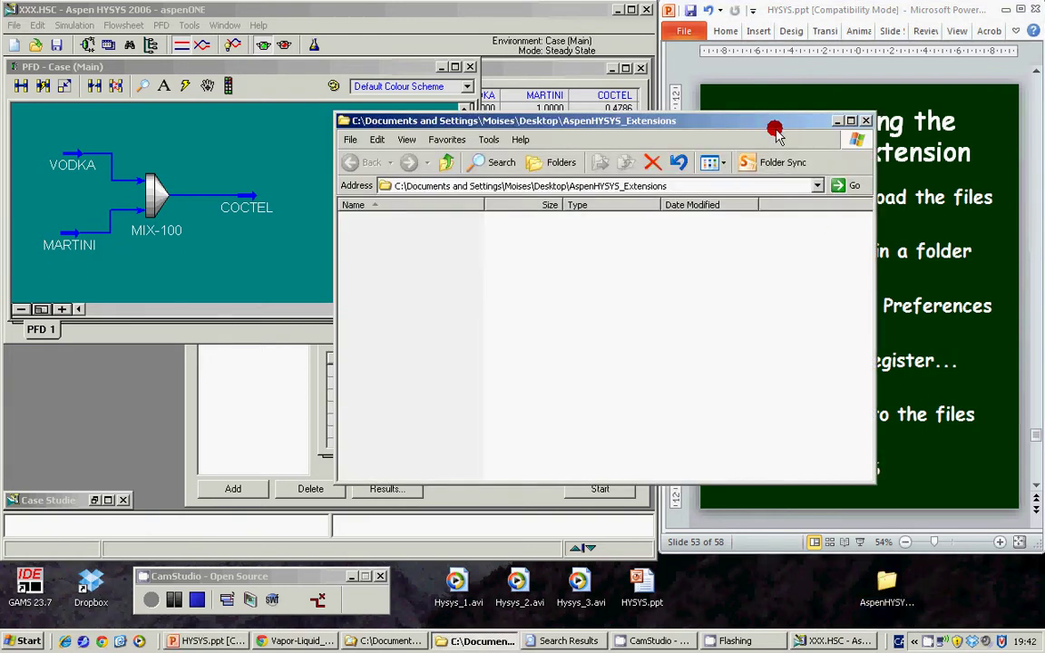
pyautogui.rightClick(485, 284)
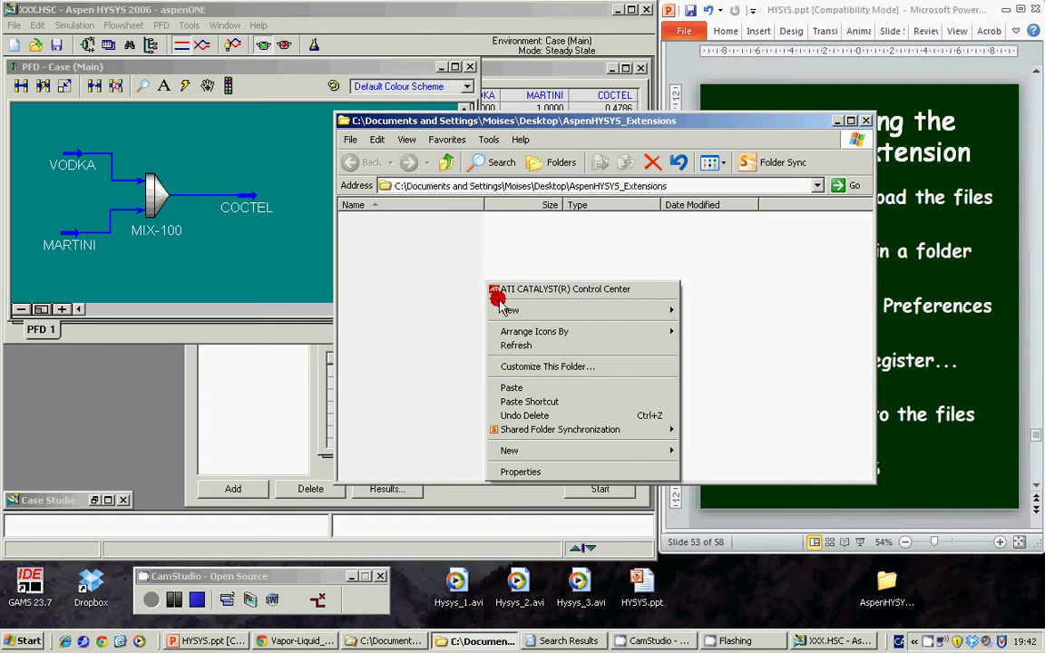
pyautogui.click(533, 390)
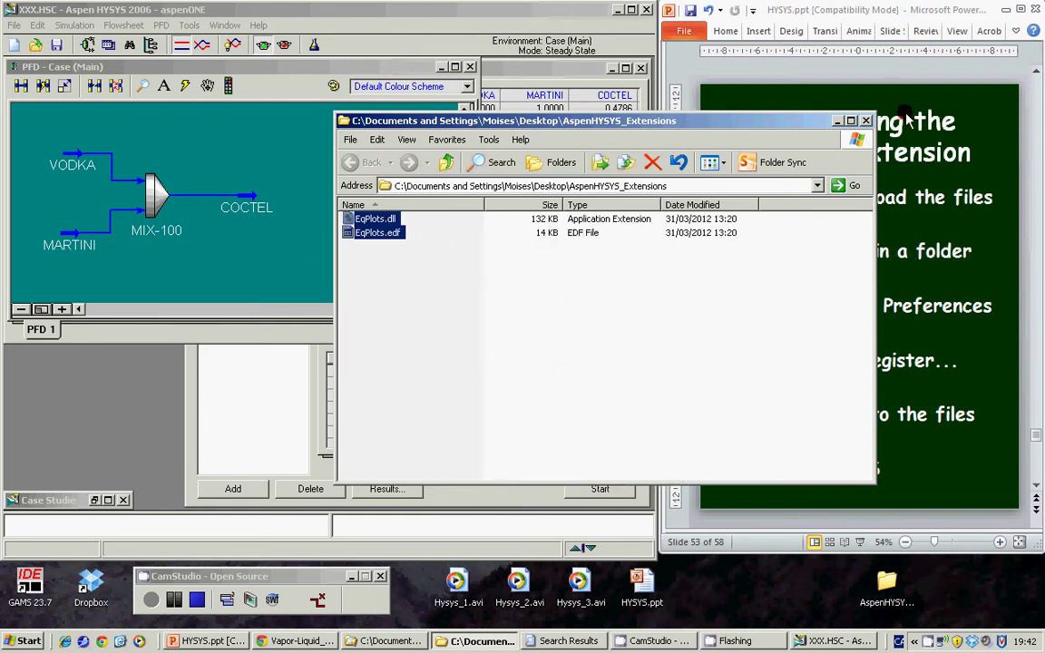
# Open the HYSYS Session Preferences on the Extensions tab
pyautogui.click(910, 332)
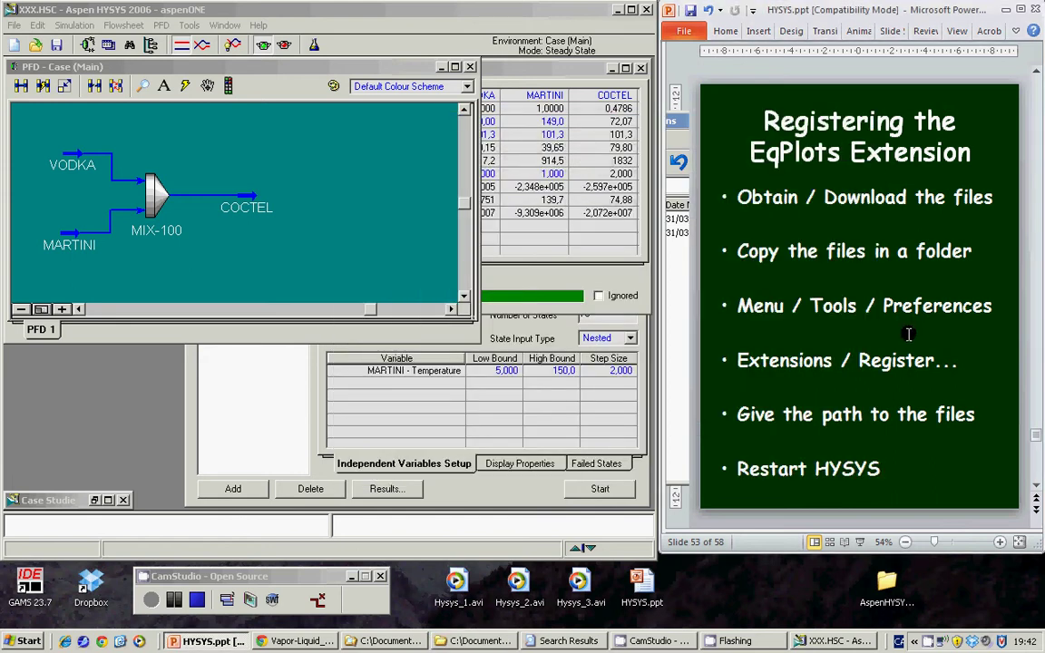
pyautogui.click(15, 25)
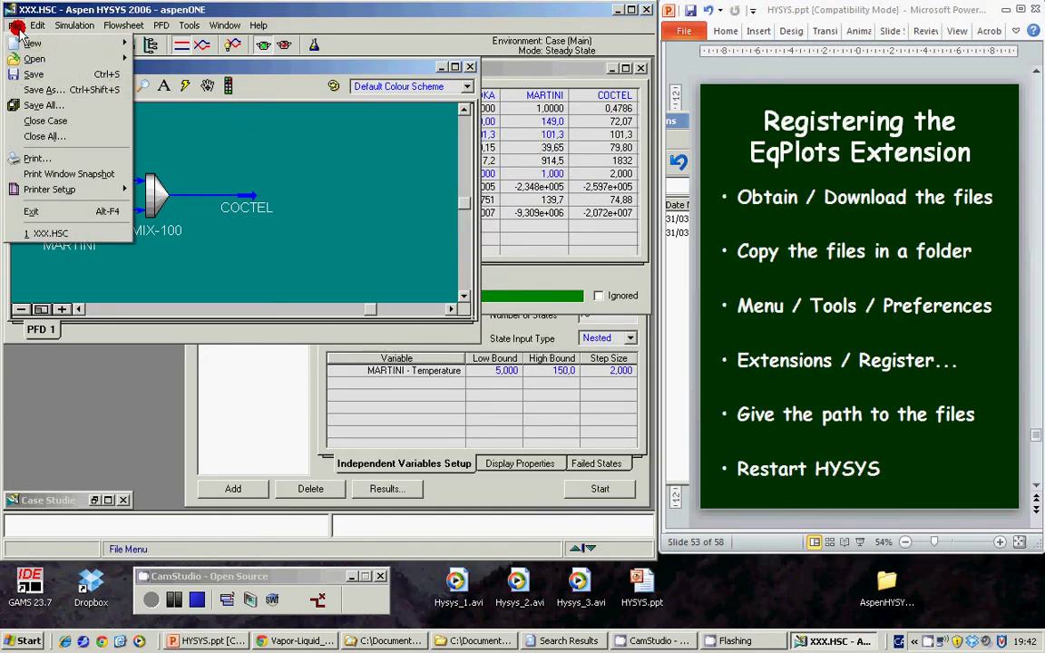
pyautogui.moveTo(189, 26)
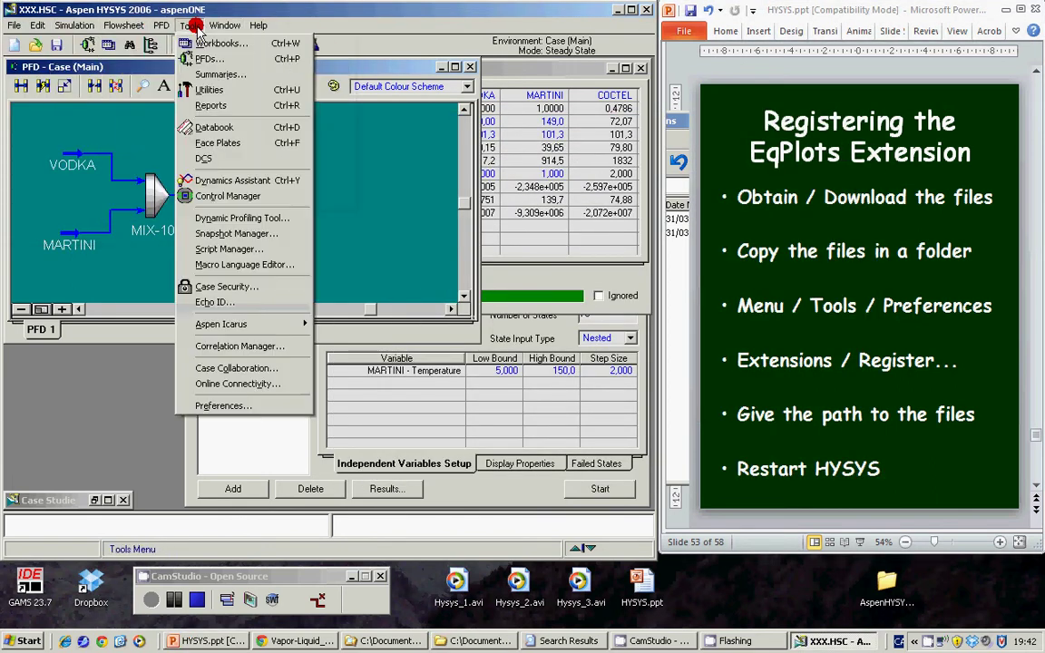
pyautogui.click(259, 406)
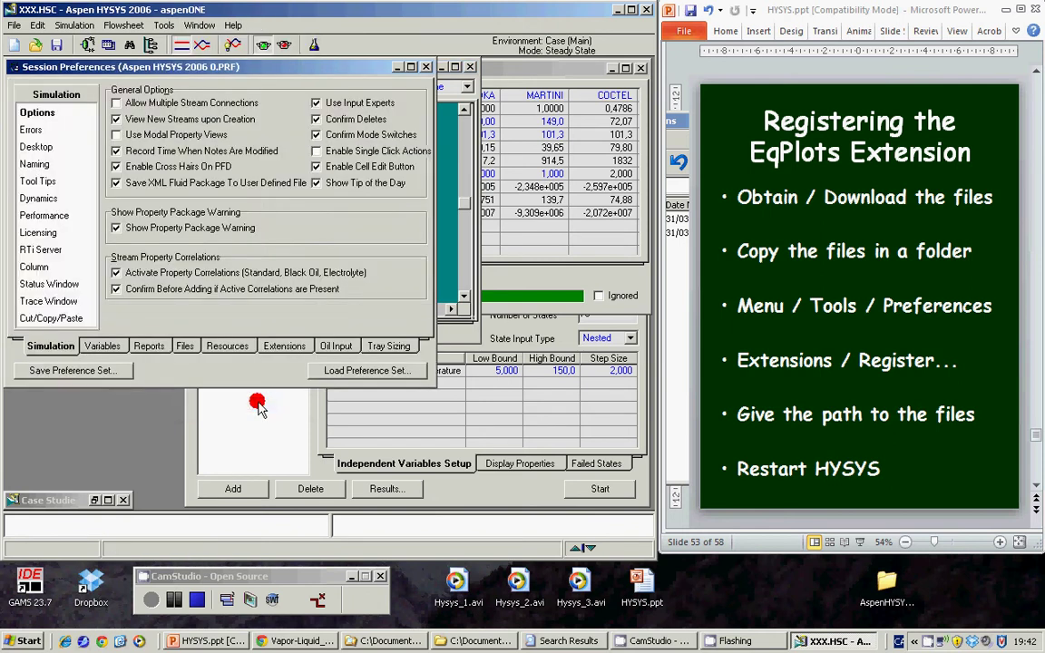
pyautogui.click(285, 346)
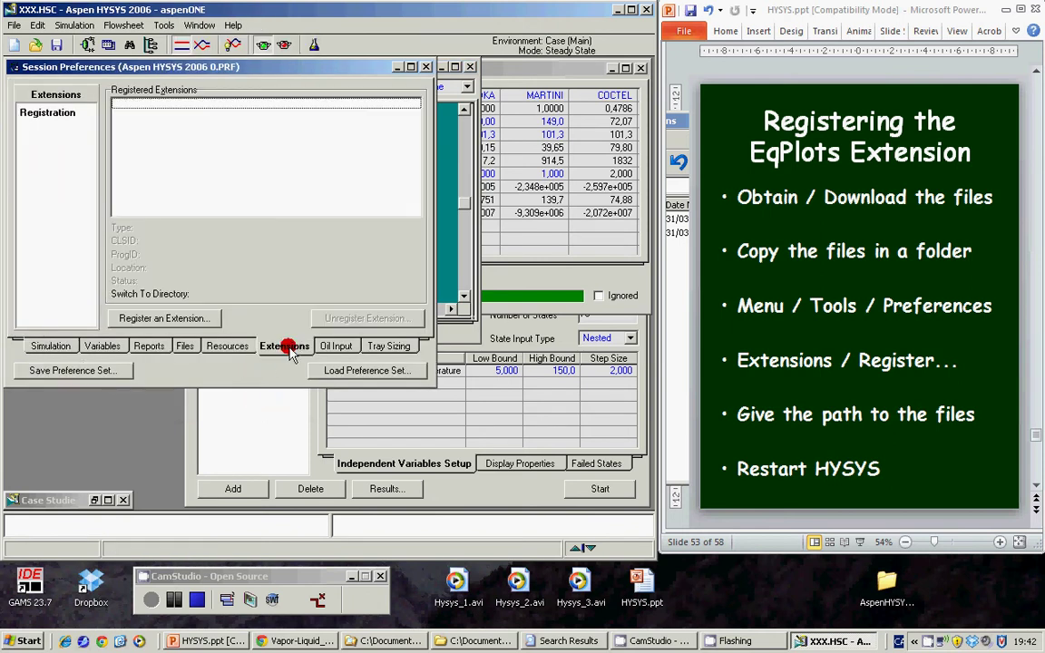
# Register EqPlots.dll from the AspenHYSYS_Extensions folder and dismiss the success message
pyautogui.click(158, 319)
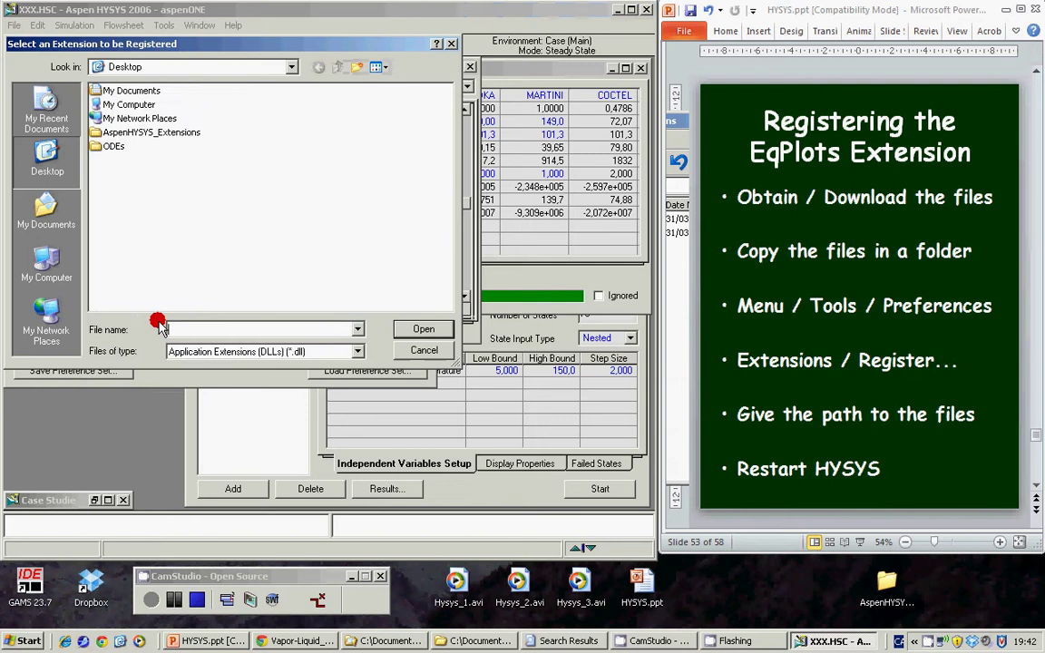
pyautogui.doubleClick(152, 134)
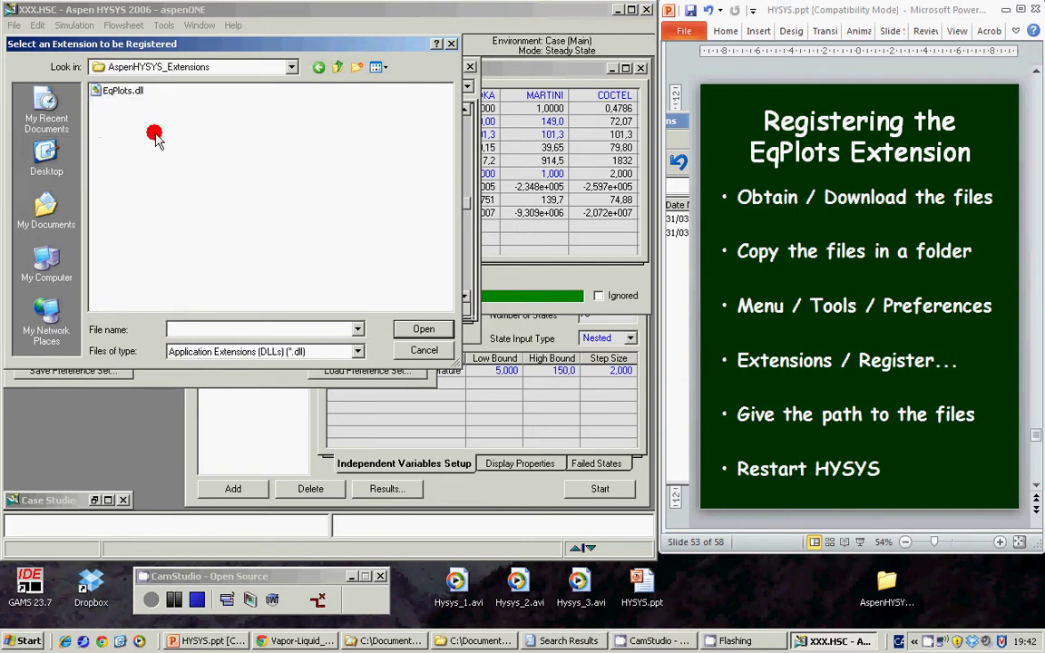
pyautogui.click(118, 90)
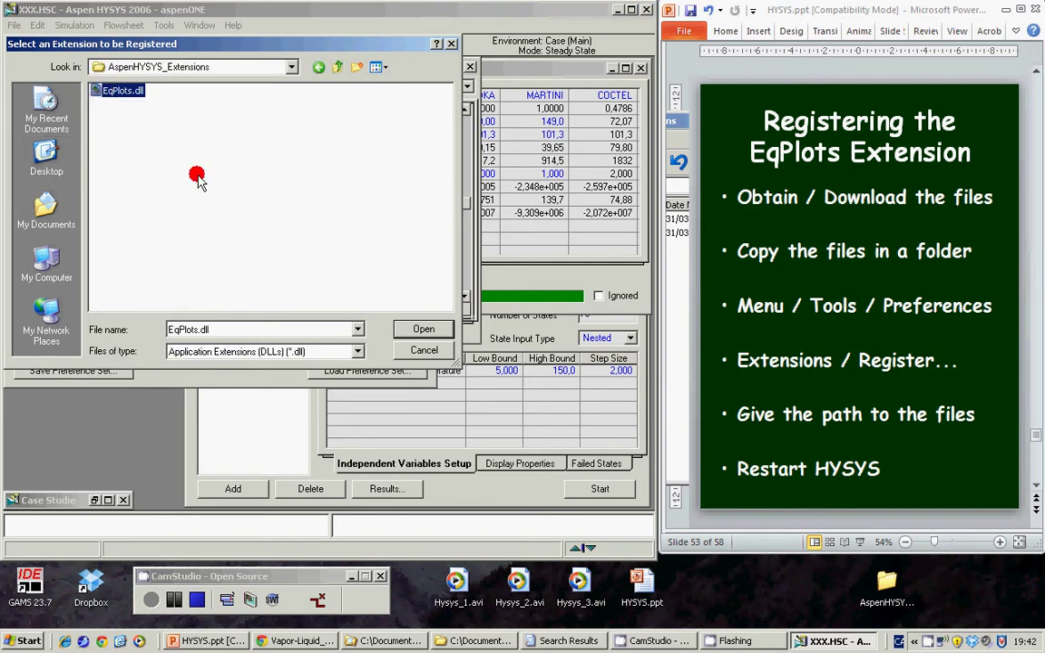
pyautogui.click(423, 330)
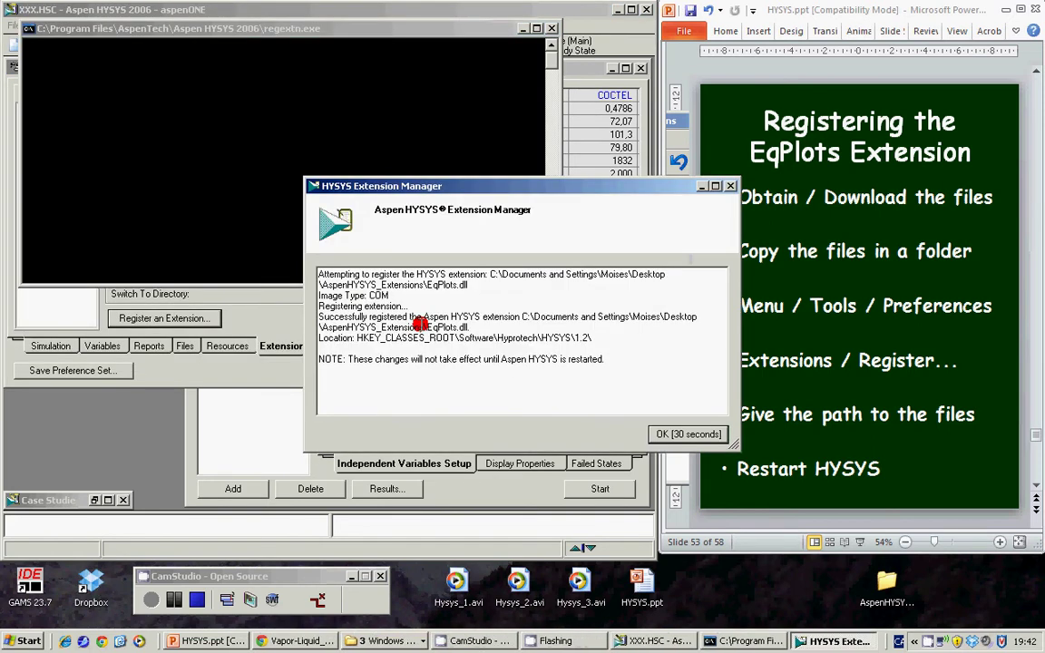
pyautogui.click(689, 434)
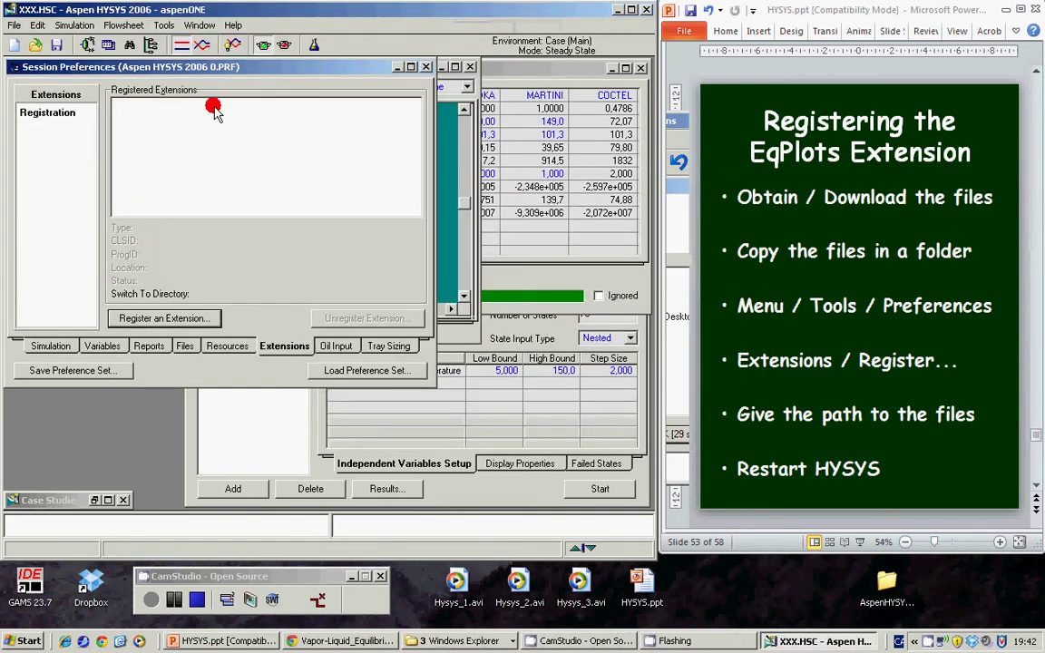
# Close Preferences, exit HYSYS saving changes to XXX.HSC, and relaunch it
pyautogui.click(428, 67)
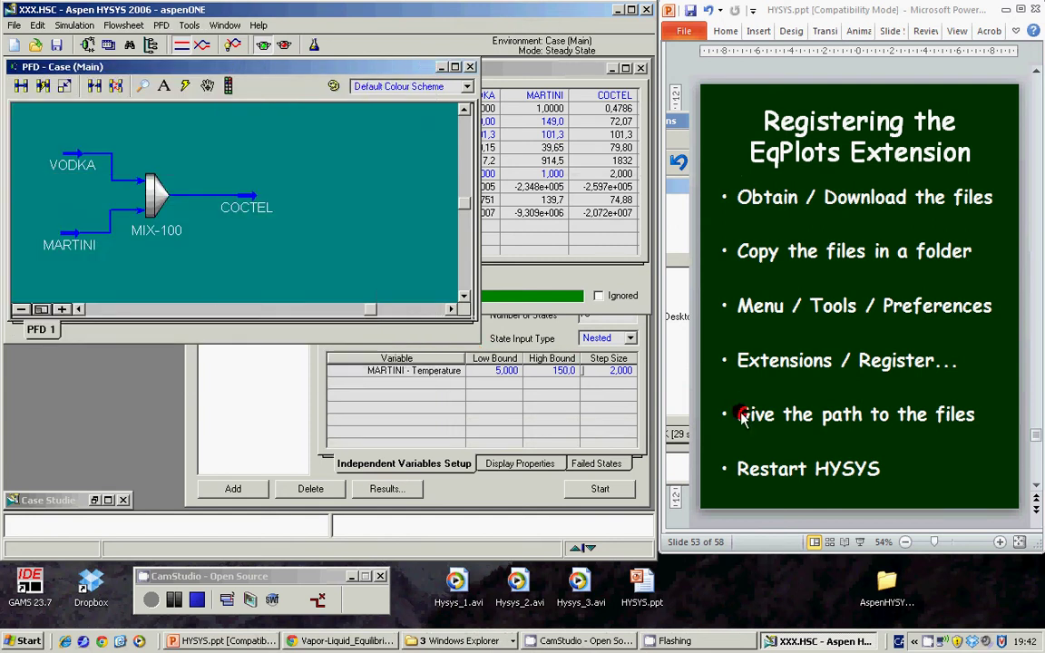
pyautogui.click(11, 26)
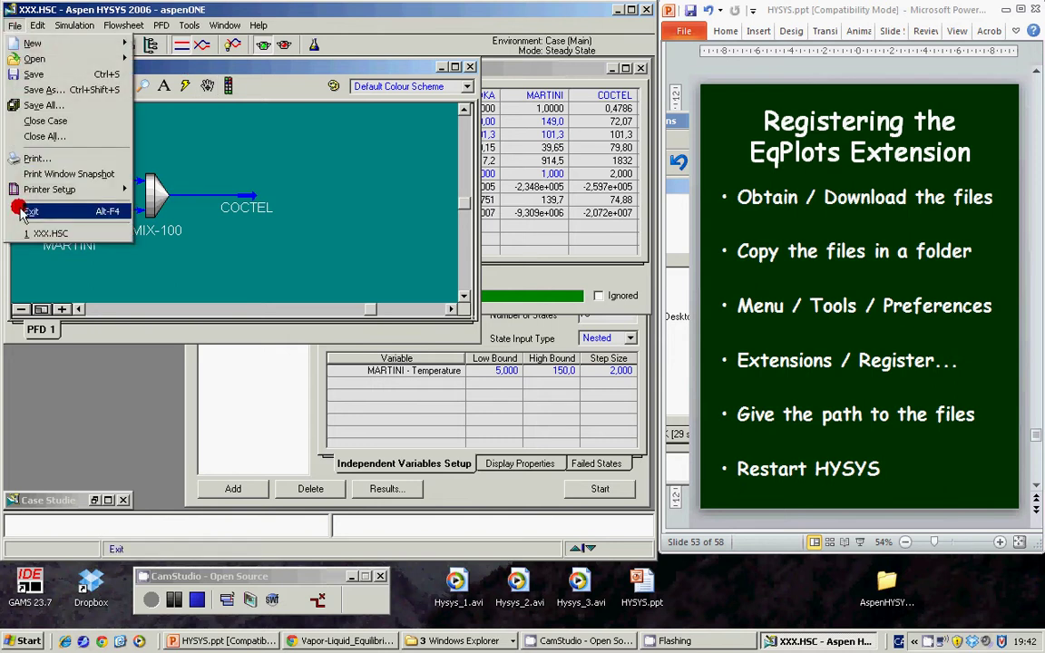
pyautogui.click(27, 210)
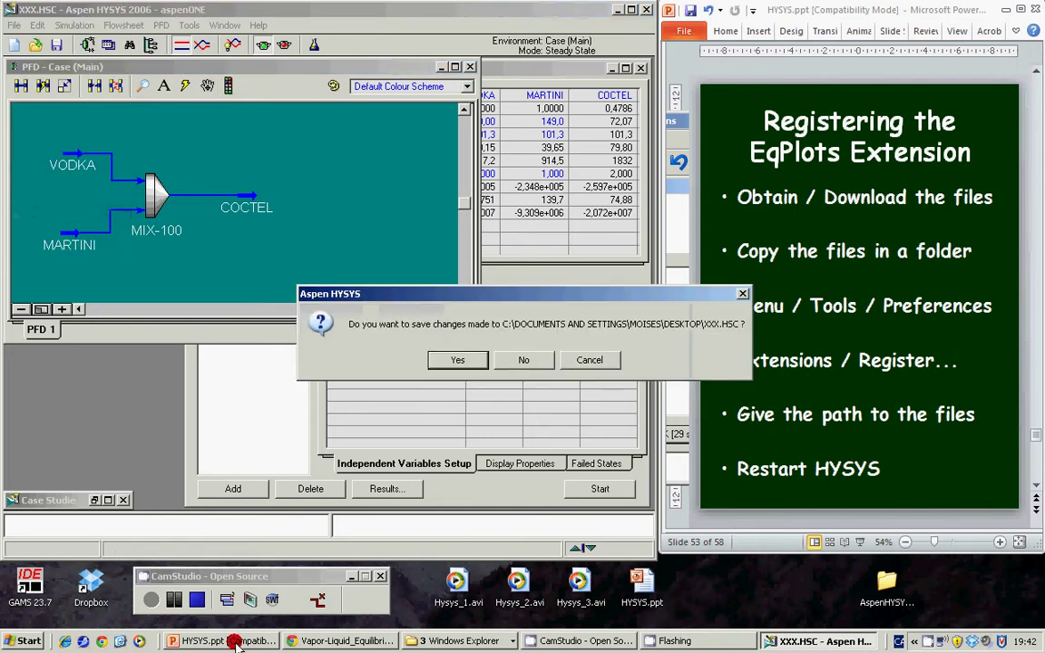
pyautogui.click(452, 355)
pyautogui.click(176, 601)
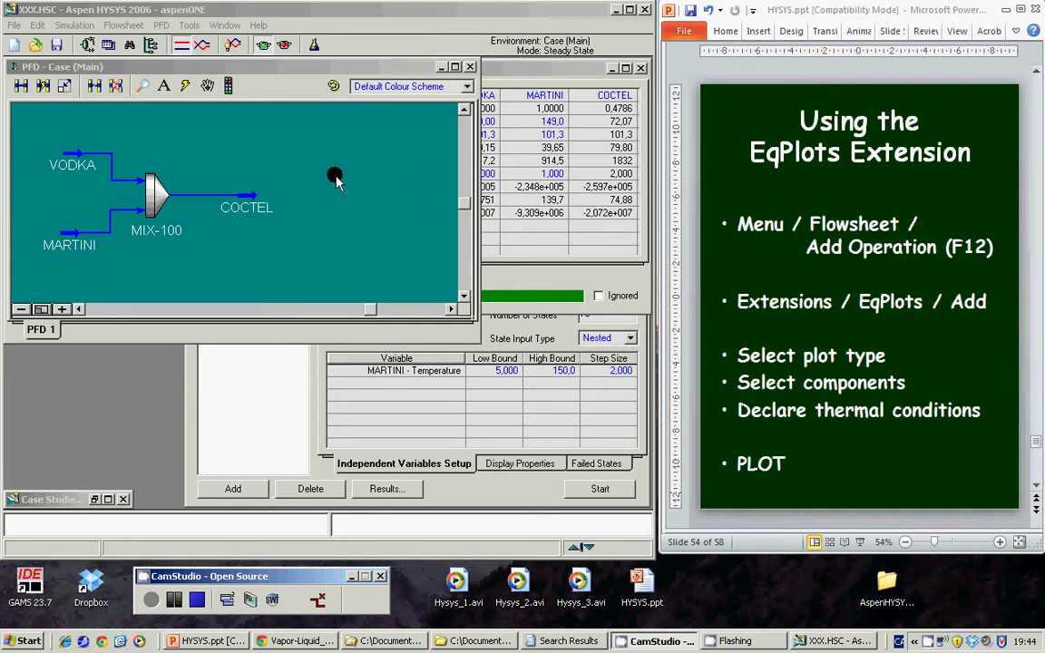
# Add an Equilibrium Plots operation from the Extensions category, creating op-100 on the flowsheet
pyautogui.click(10, 26)
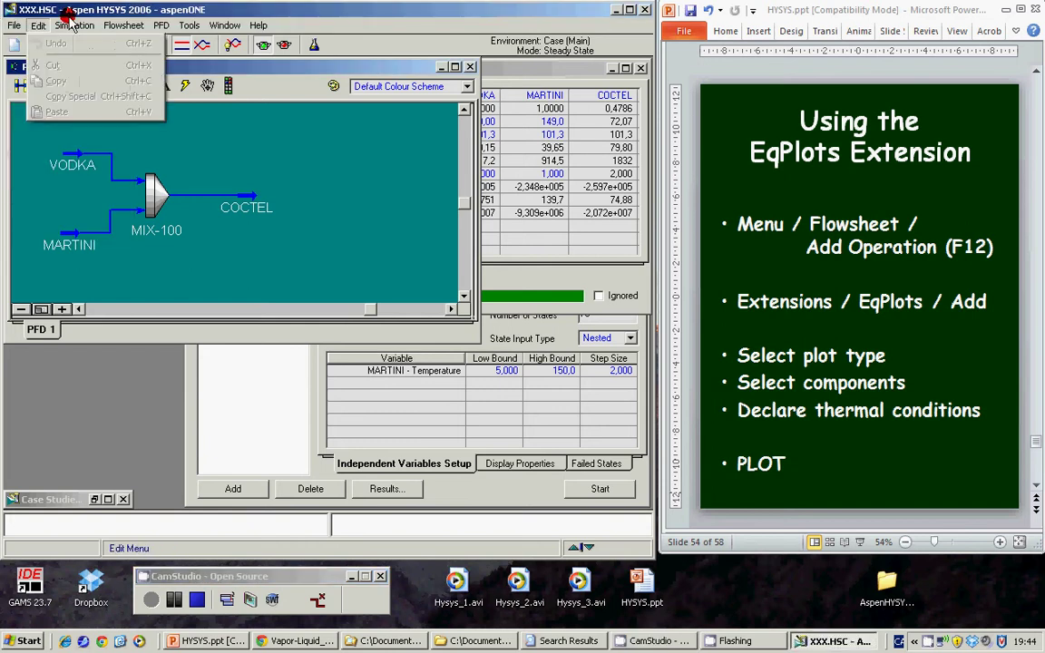
pyautogui.moveTo(184, 32)
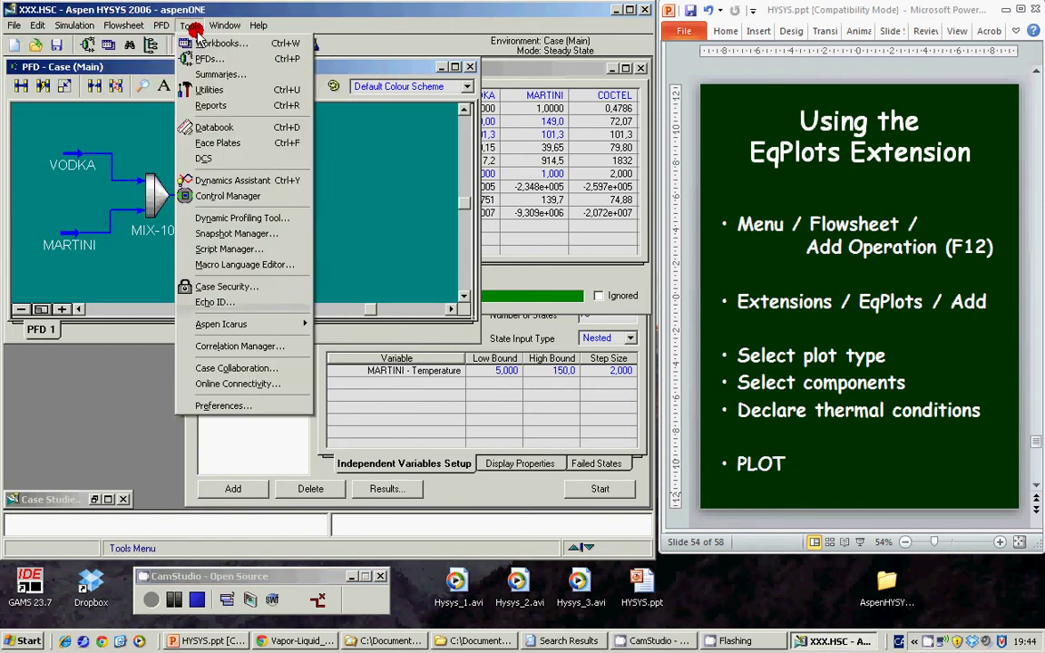
pyautogui.moveTo(123, 27)
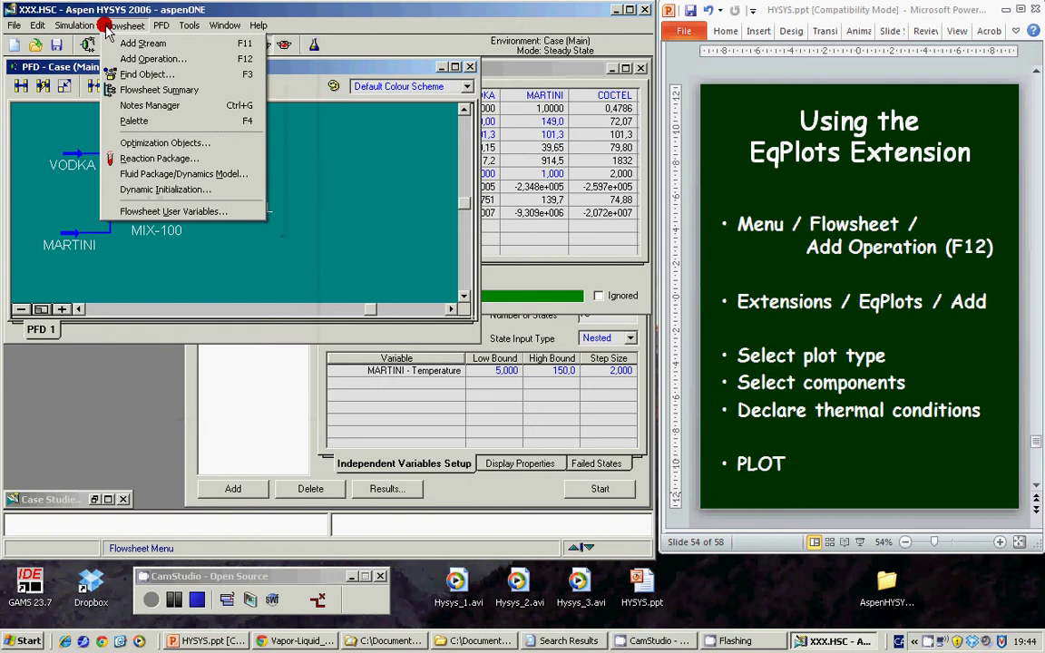
pyautogui.click(137, 59)
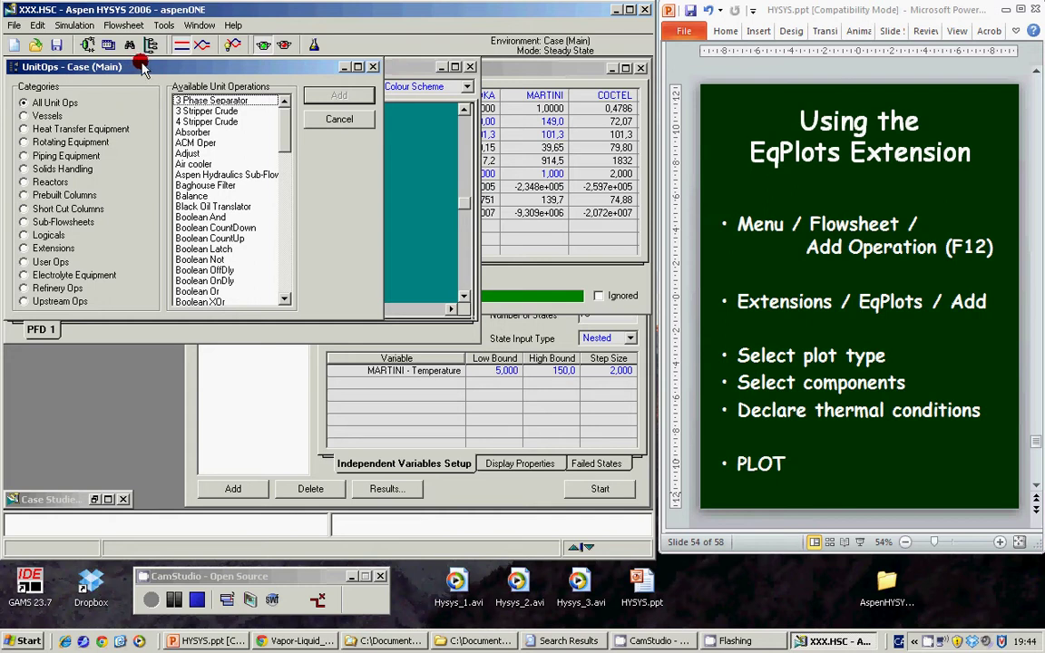
pyautogui.click(24, 250)
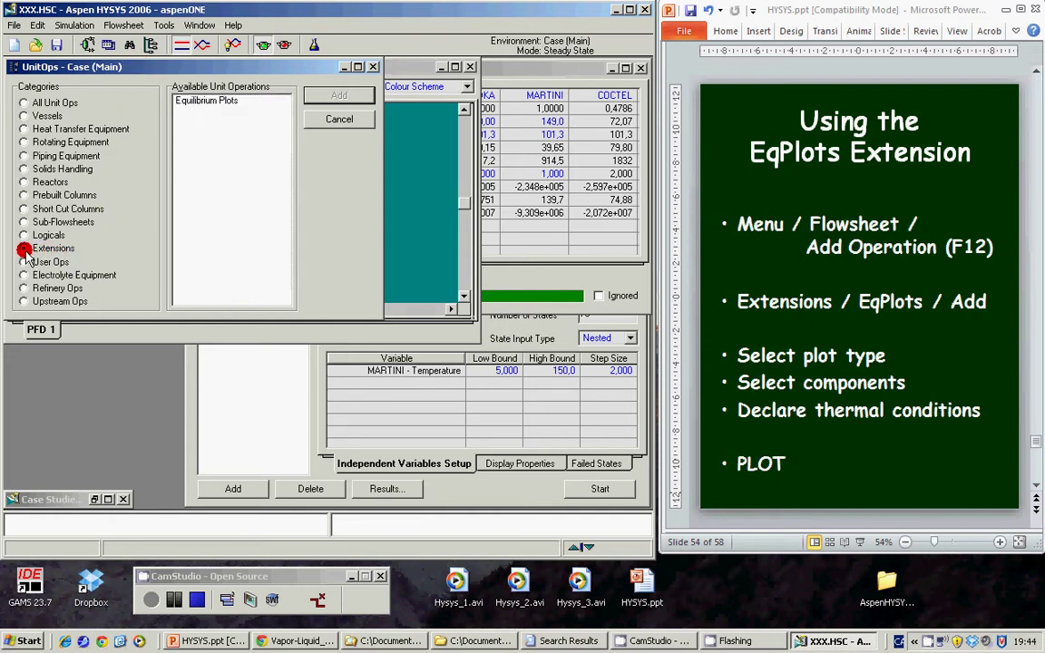
pyautogui.click(214, 101)
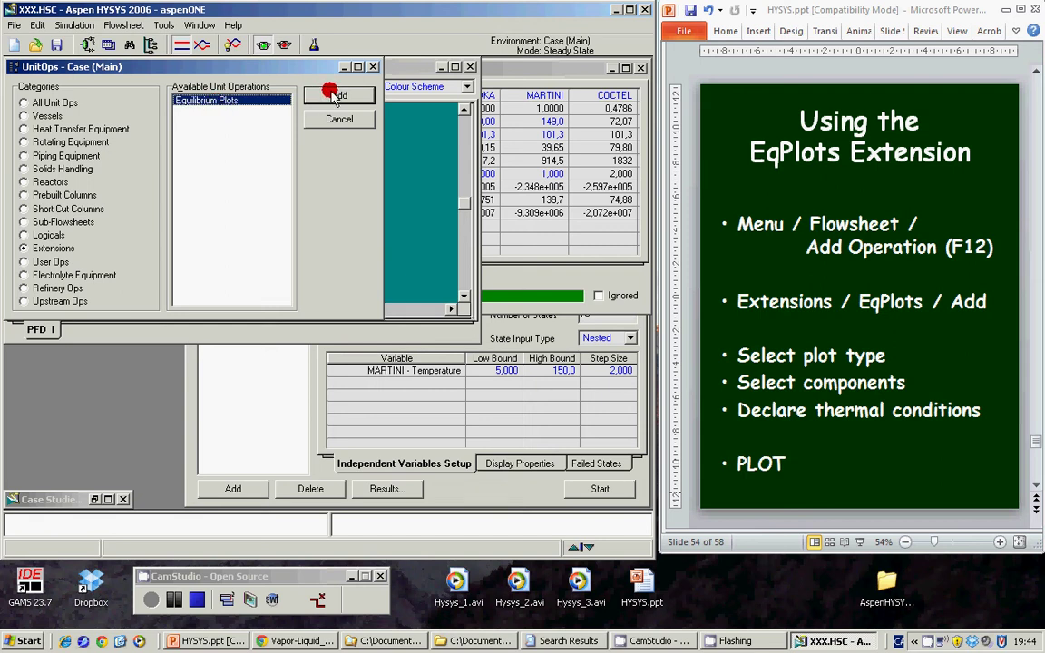
pyautogui.click(336, 96)
pyautogui.moveTo(329, 91); pyautogui.dragTo(513, 243)
# Close the UnitOps list and enlarge the op-100 Equilibrium Plots window over the PFD
pyautogui.click(371, 66)
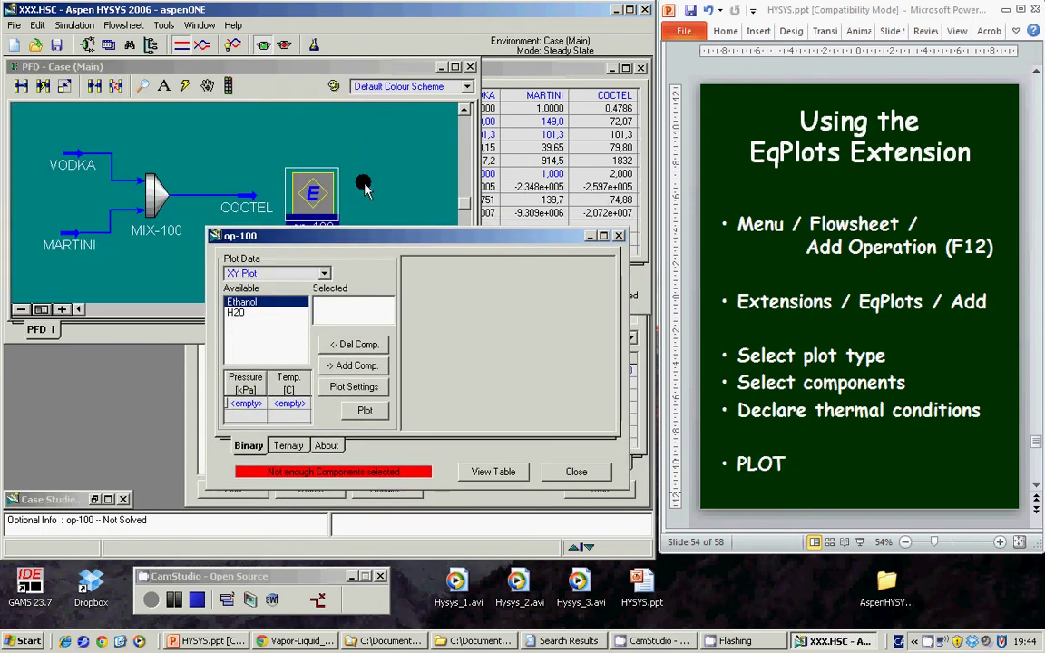
pyautogui.click(363, 186)
pyautogui.click(360, 222)
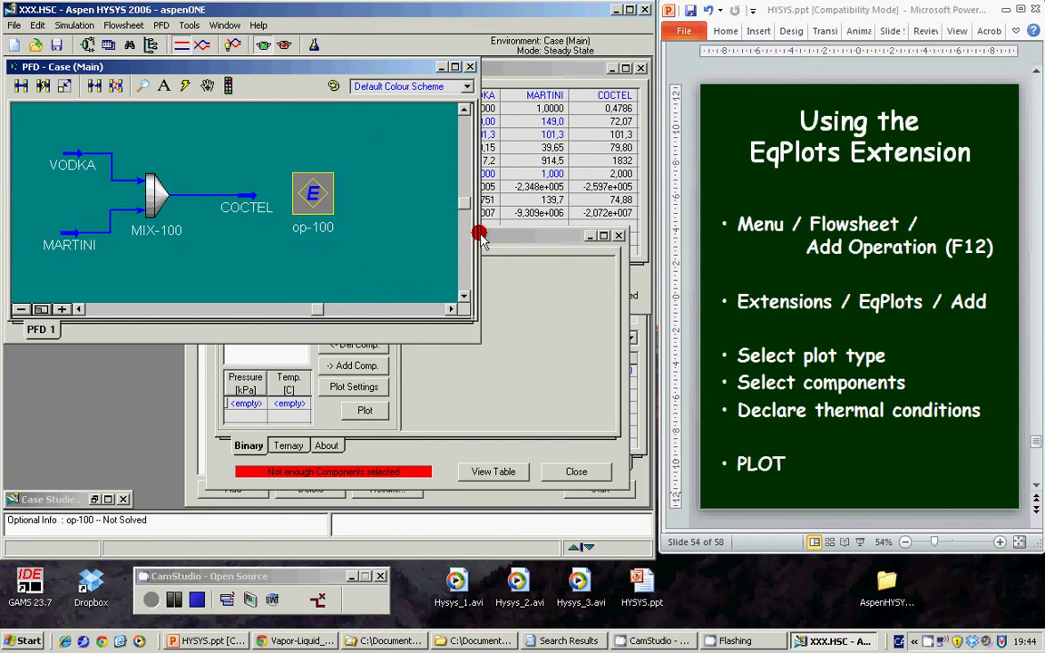
pyautogui.click(526, 237)
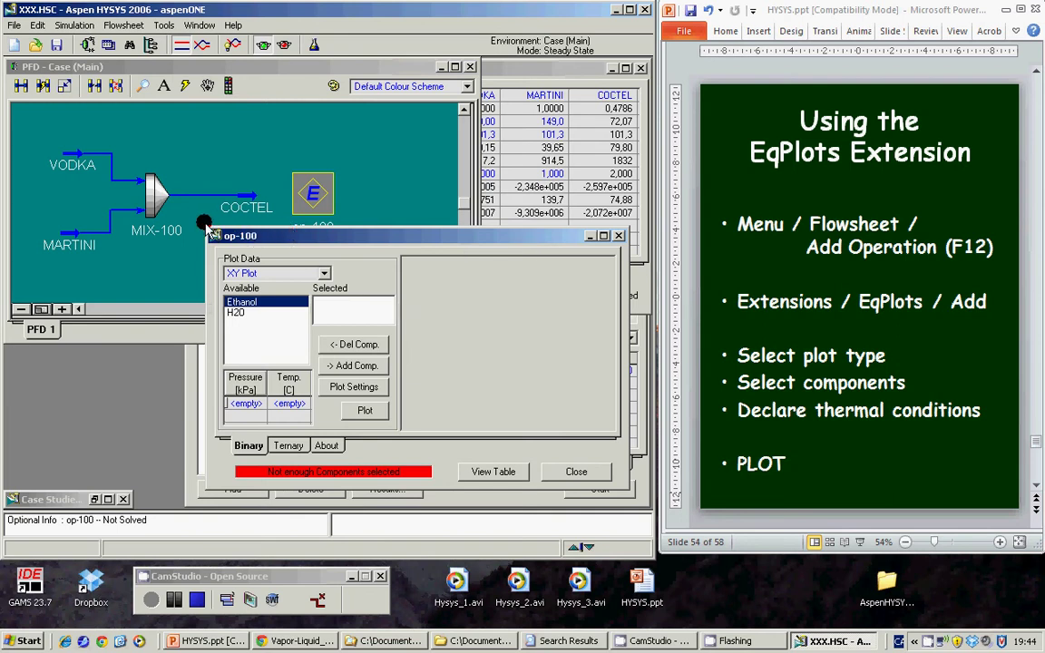
pyautogui.moveTo(205, 232); pyautogui.dragTo(148, 75)
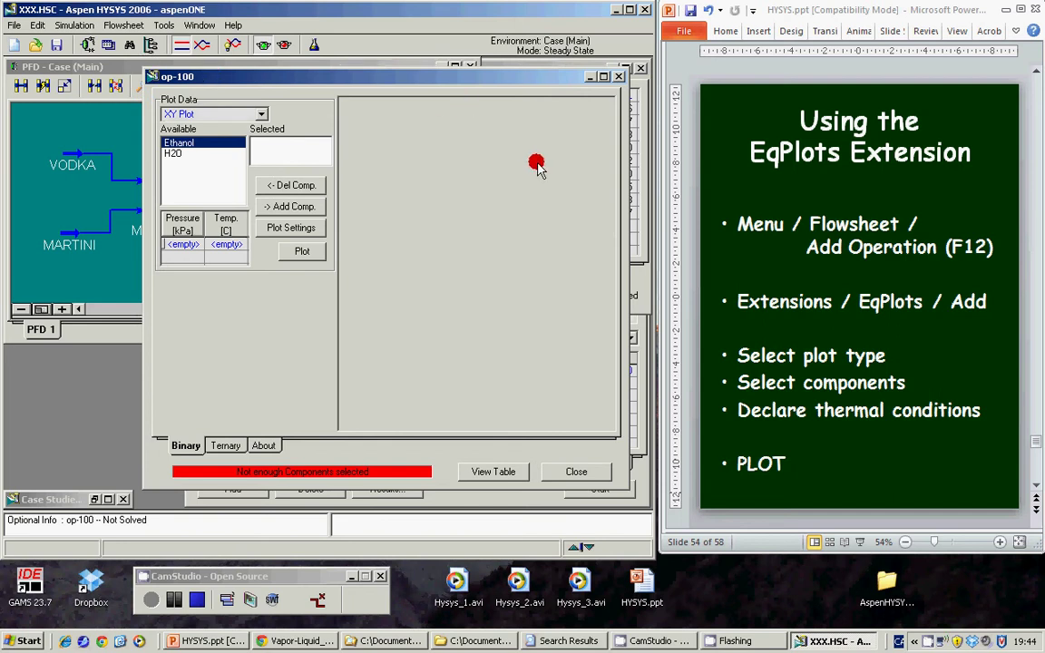
# Plot a TXY diagram of Ethanol and H2O at 1 atm (101.32 kPa)
pyautogui.moveTo(541, 77); pyautogui.dragTo(561, 69)
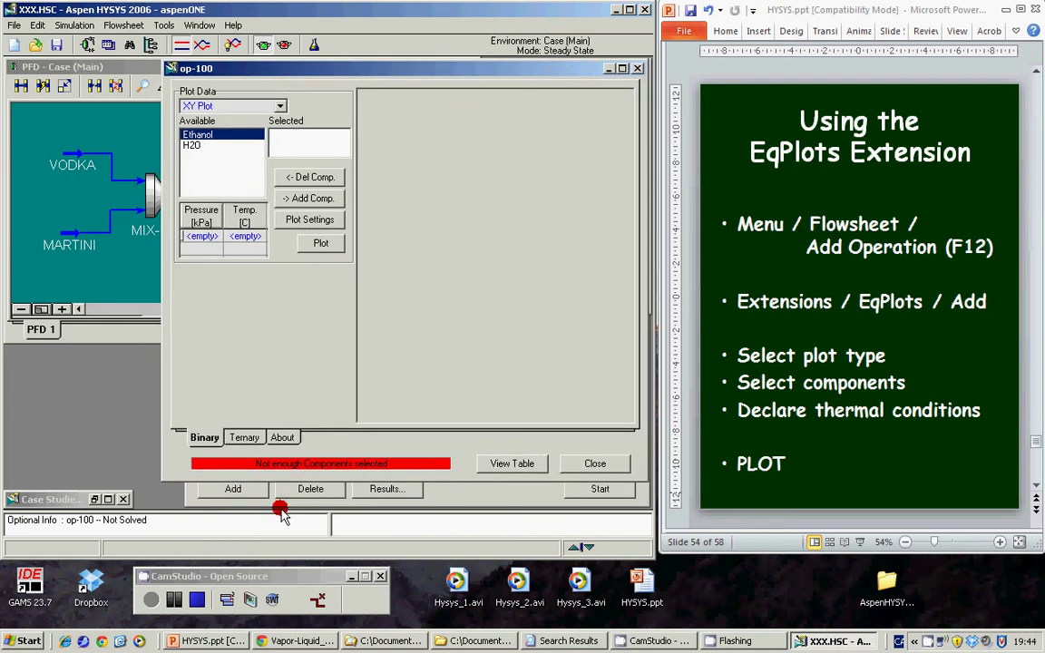
pyautogui.click(245, 106)
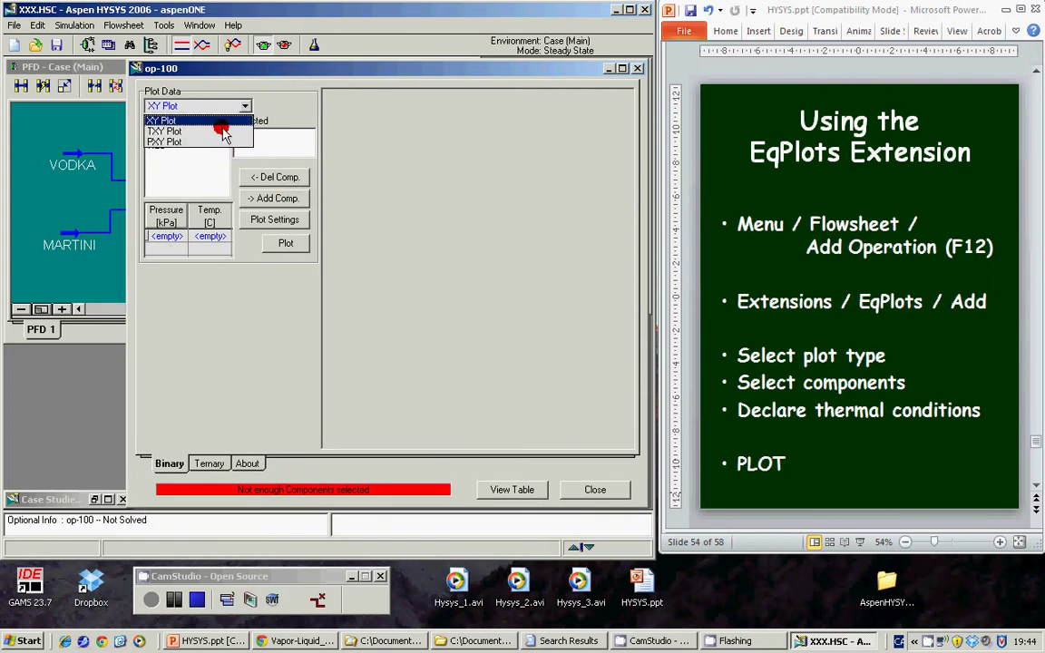
pyautogui.click(221, 131)
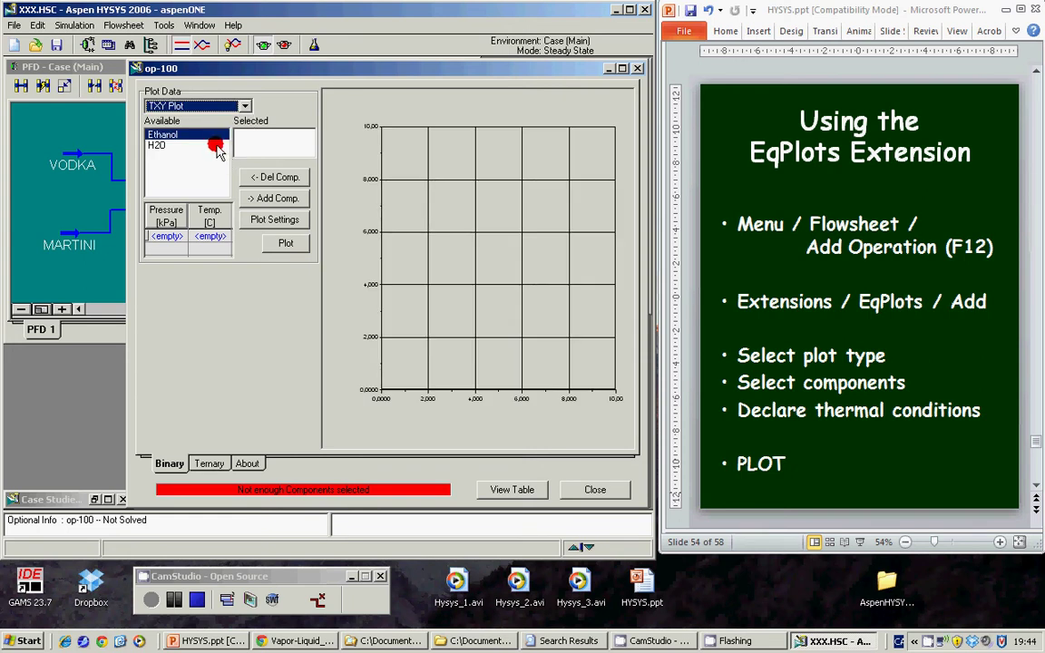
pyautogui.click(277, 200)
pyautogui.click(154, 134)
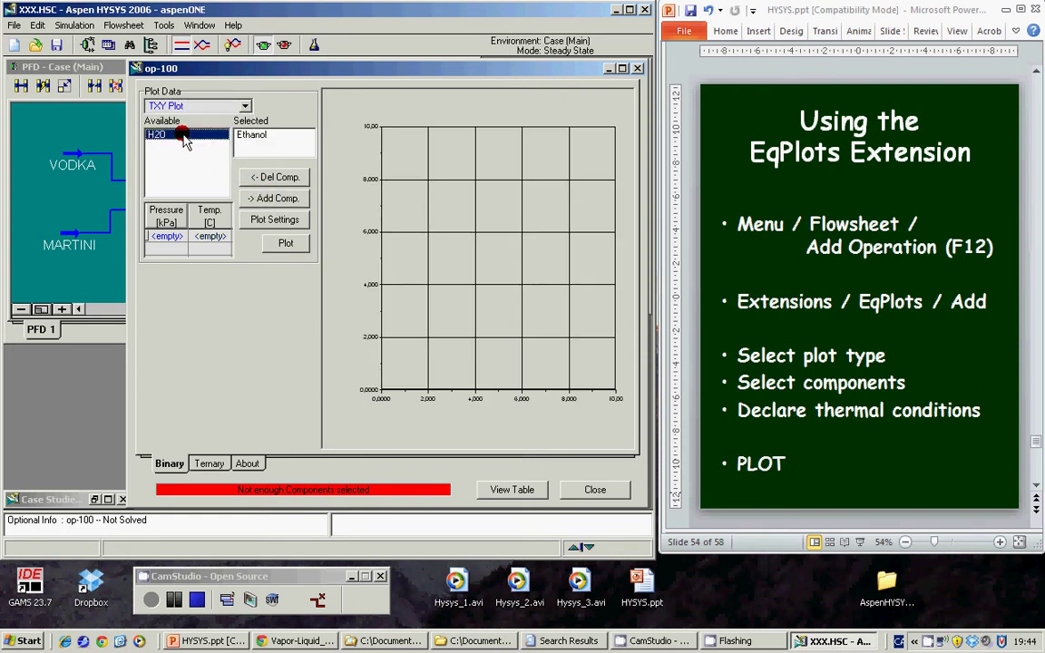
pyautogui.click(279, 200)
pyautogui.click(168, 236)
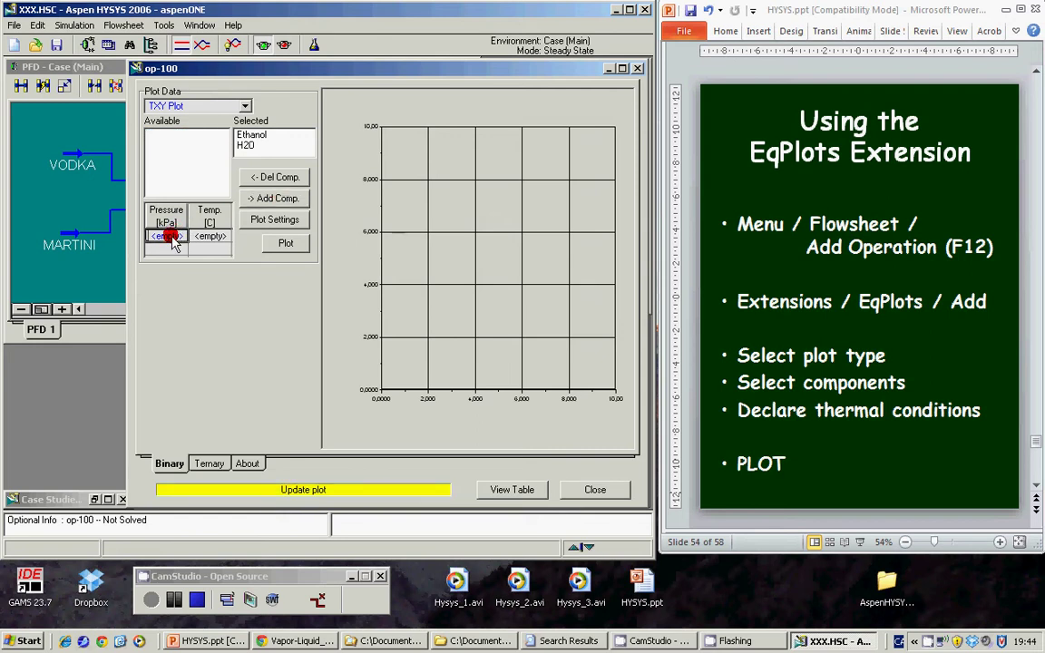
pyautogui.write('1 atm')
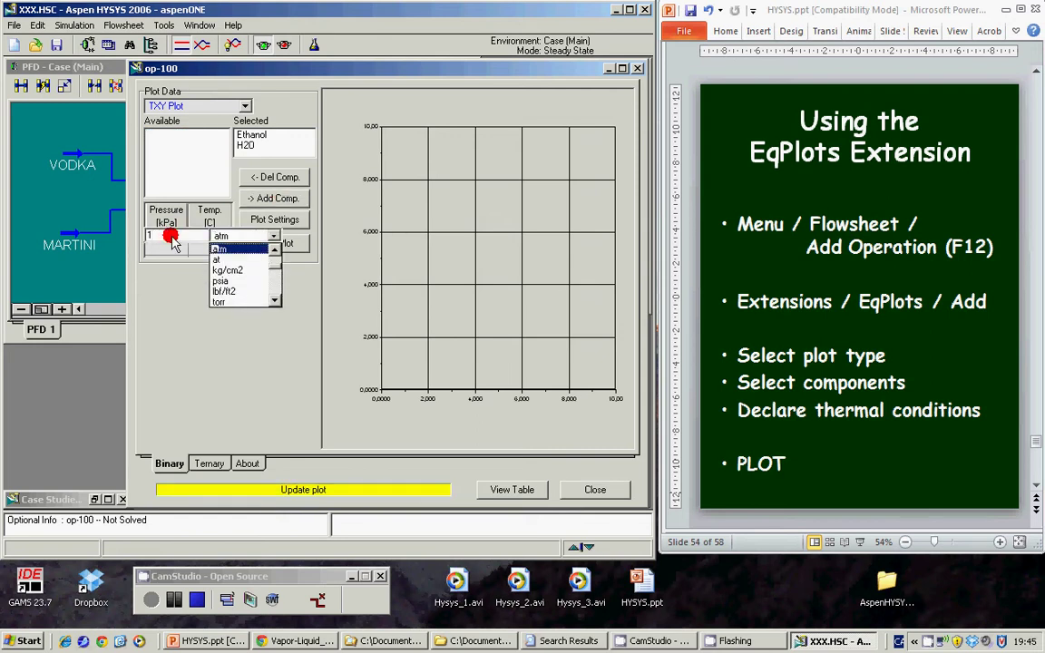
pyautogui.press('Return')
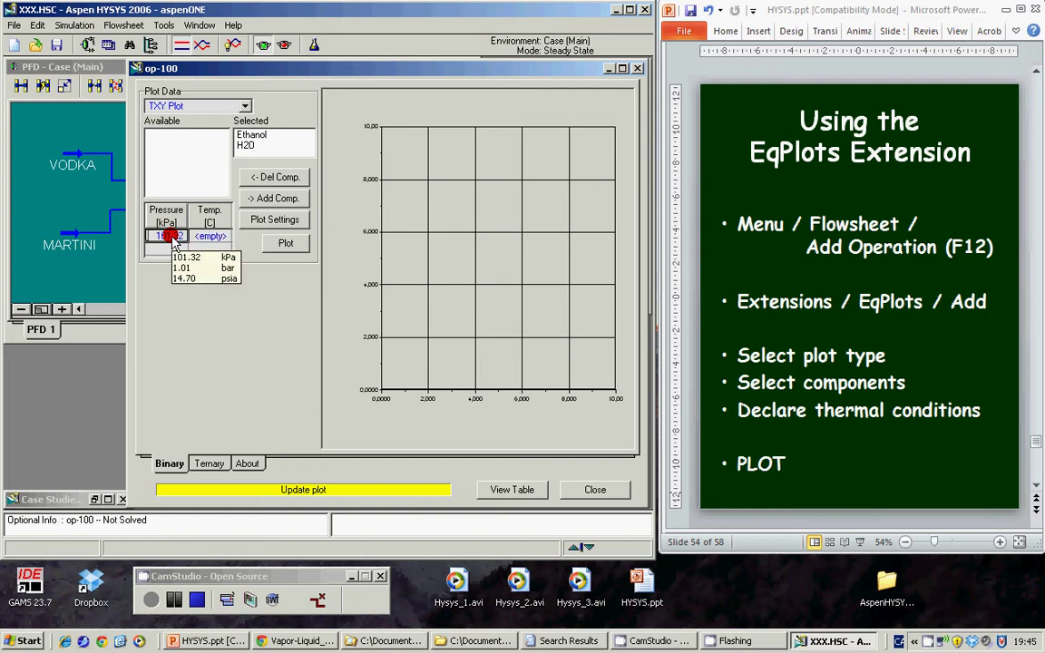
pyautogui.click(285, 245)
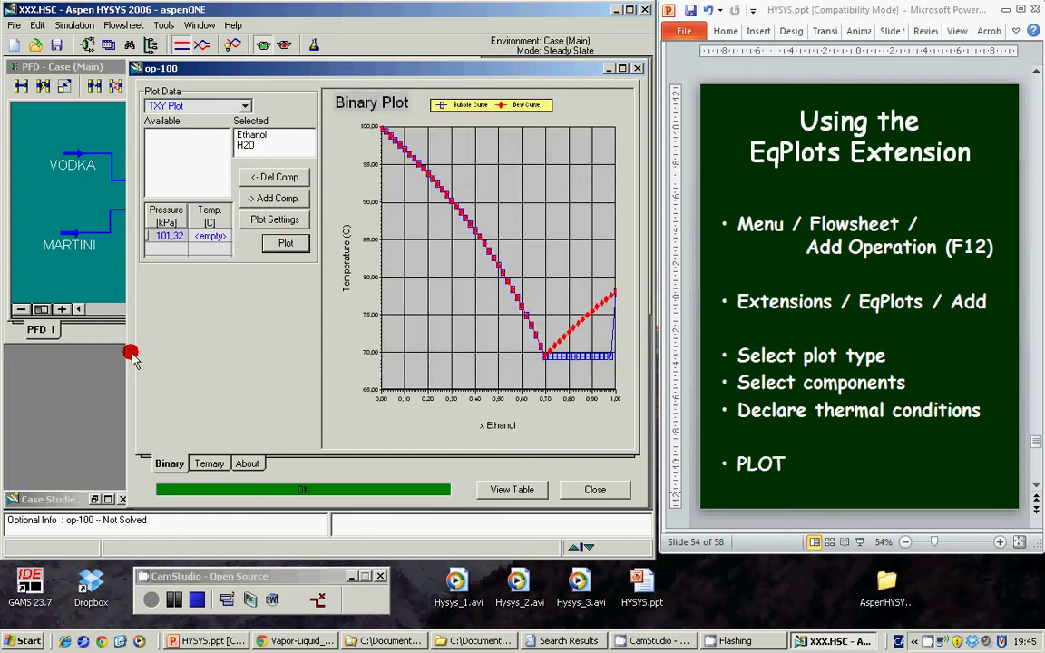
# Drag the op-100 window's left border outward to give the TXY plot more room
pyautogui.moveTo(127, 360); pyautogui.dragTo(106, 356)
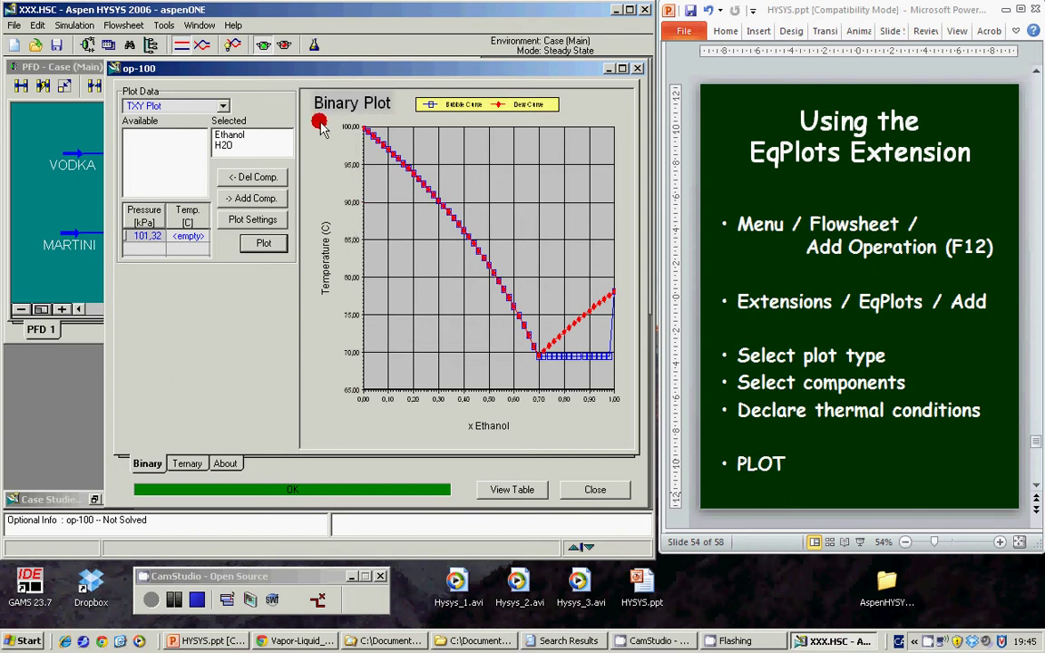
# Open the Simulation Basis Manager to review Basis-1 (Antoine) and advance to the Modeling Decisions slide
pyautogui.click(319, 45)
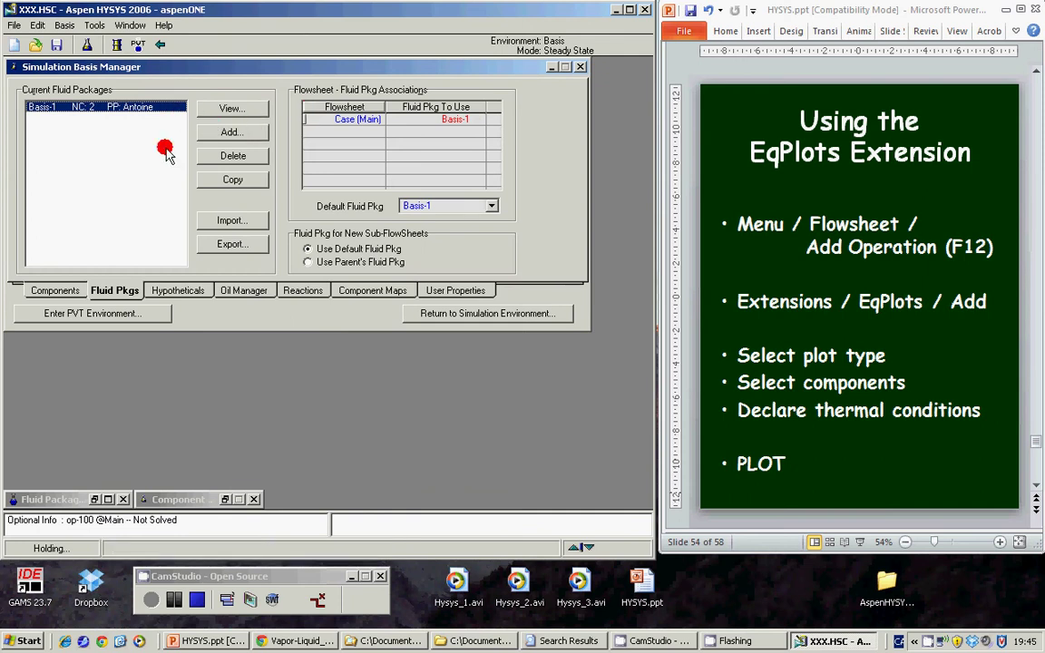
pyautogui.click(1037, 478)
pyautogui.click(1037, 478)
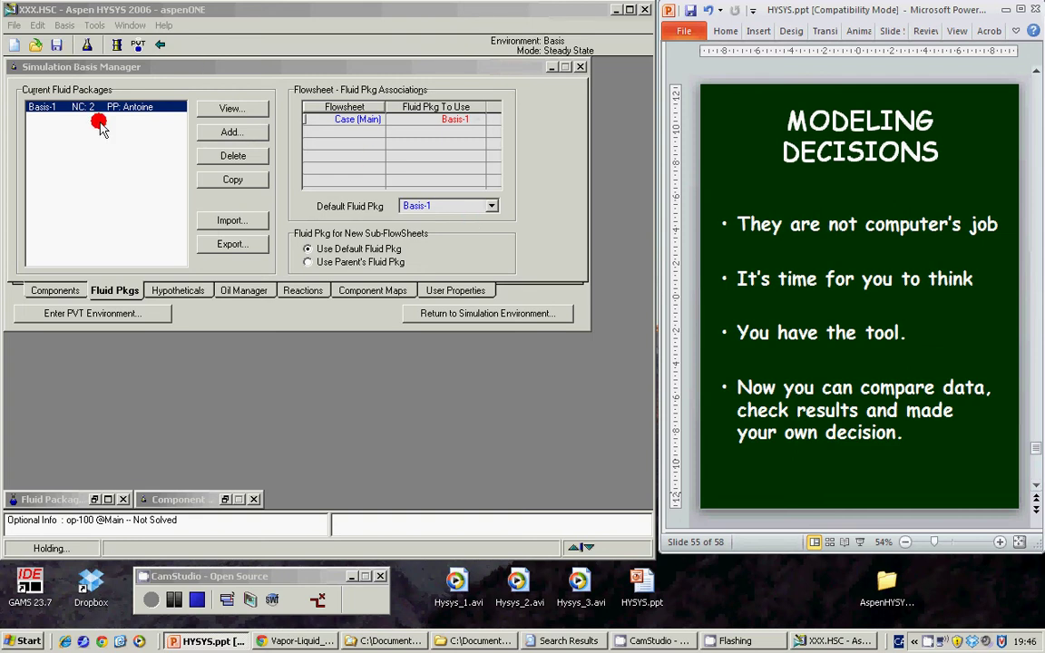
# Add a second fluid package, Basis-2, using the Twu-Sim-Tassone property package
pyautogui.click(252, 135)
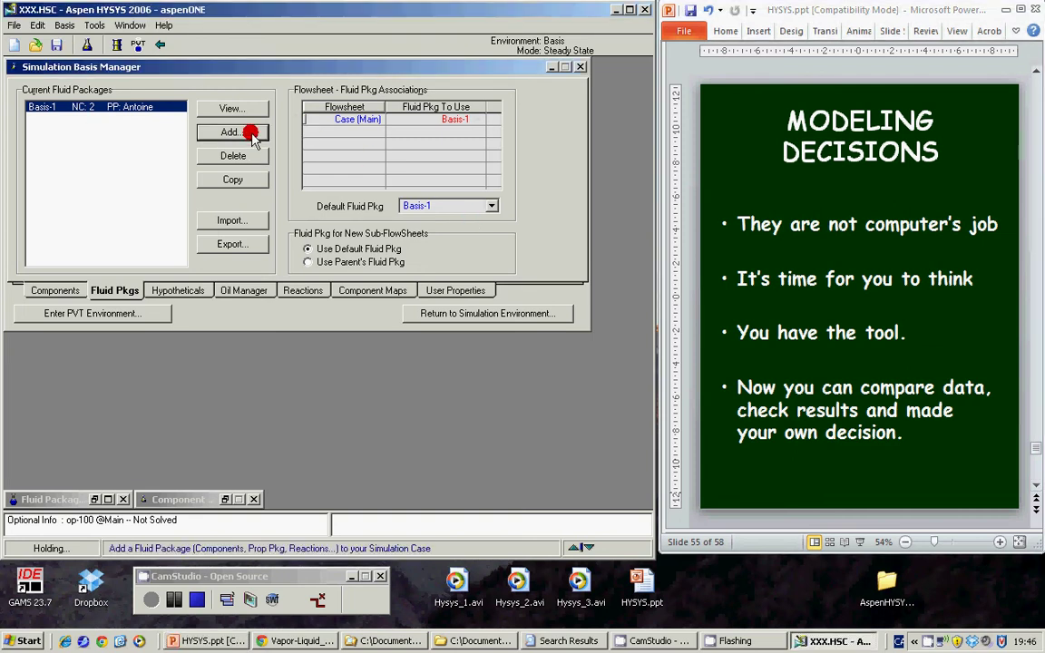
pyautogui.click(251, 133)
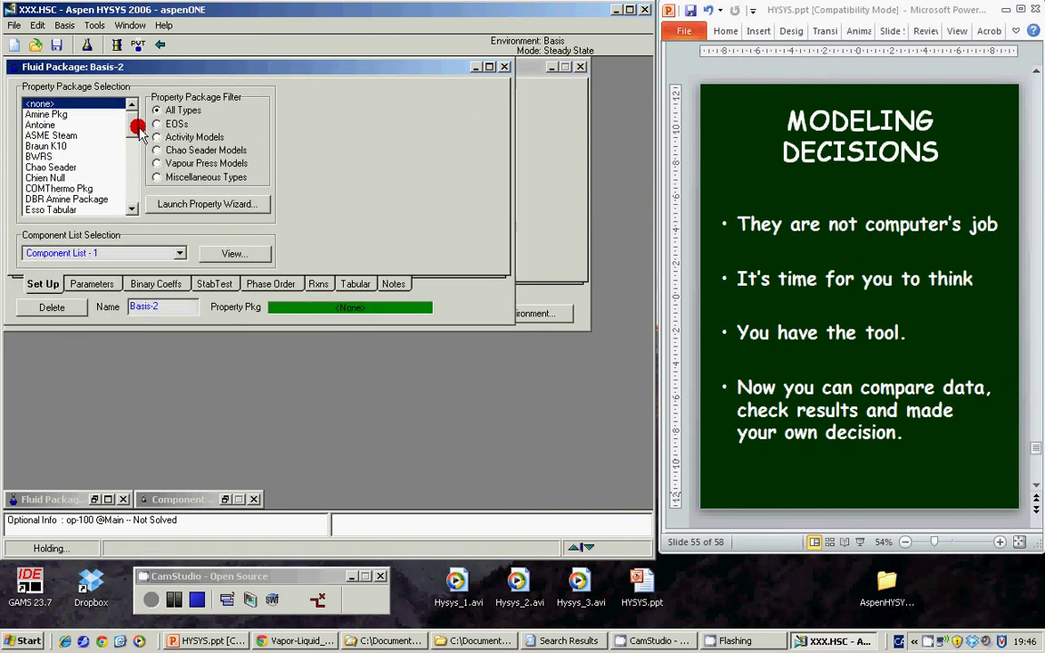
pyautogui.moveTo(136, 131); pyautogui.dragTo(134, 210)
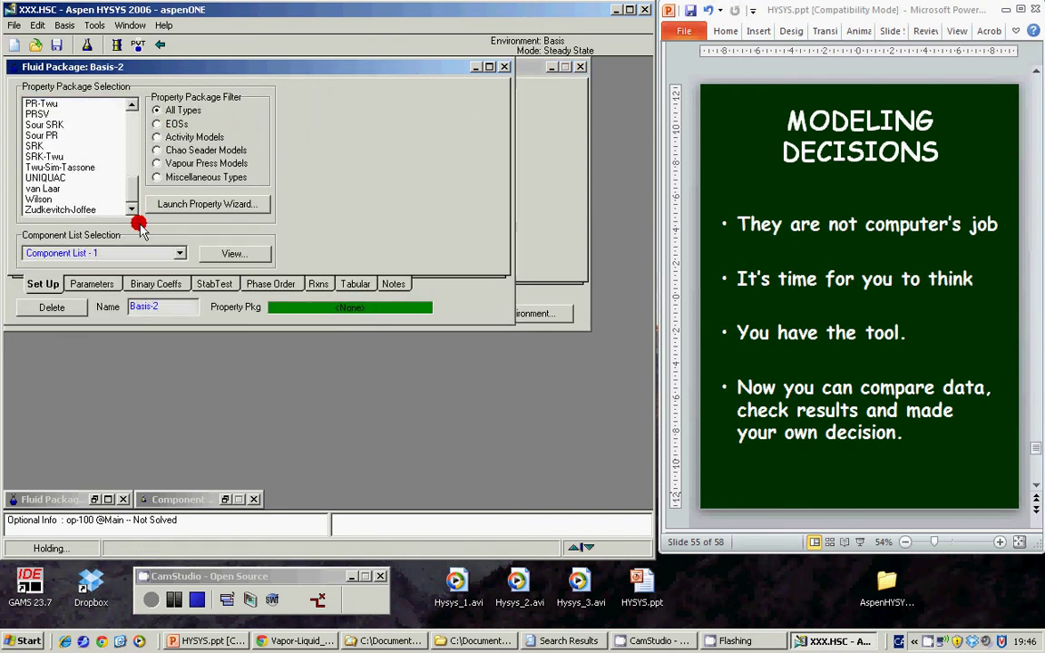
pyautogui.click(72, 168)
pyautogui.click(504, 67)
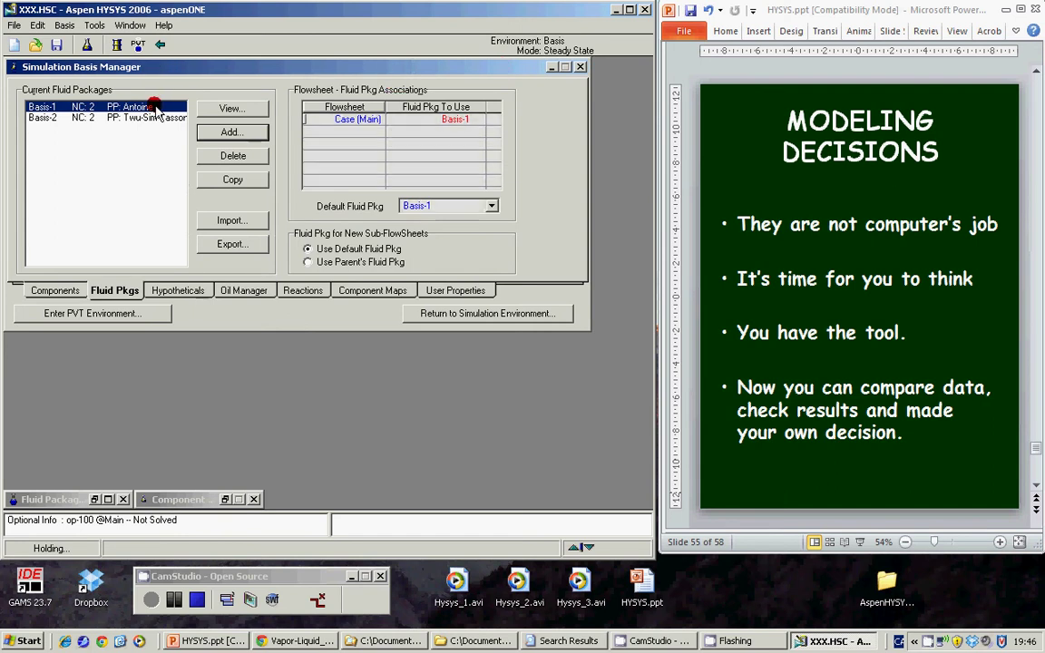
# Add a third fluid package, Basis-3, using the UNIQUAC property package
pyautogui.click(233, 133)
pyautogui.moveTo(141, 136); pyautogui.dragTo(147, 217)
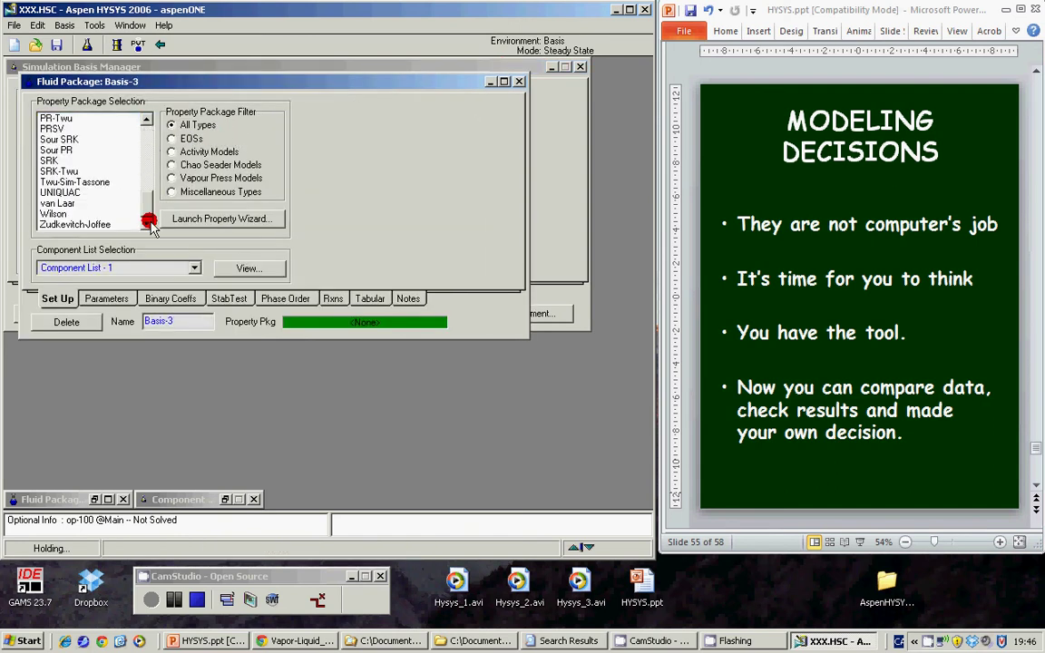
pyautogui.click(118, 193)
pyautogui.click(518, 81)
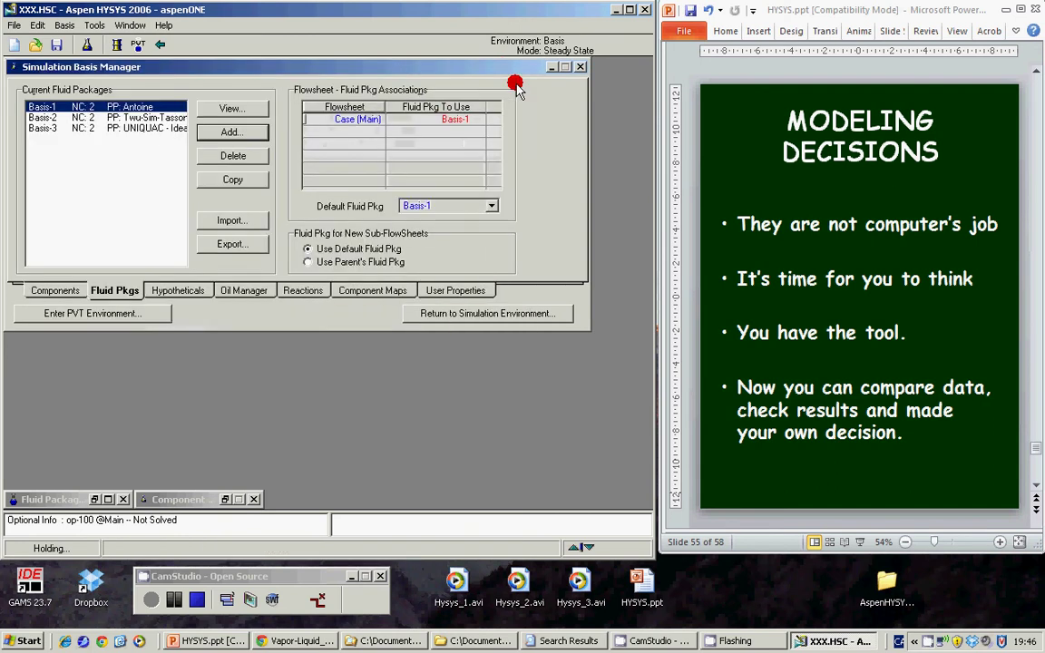
# Assign Basis-2 (Twu-Sim-Tassone) to the main case and leave the basis environment
pyautogui.click(173, 118)
pyautogui.click(445, 121)
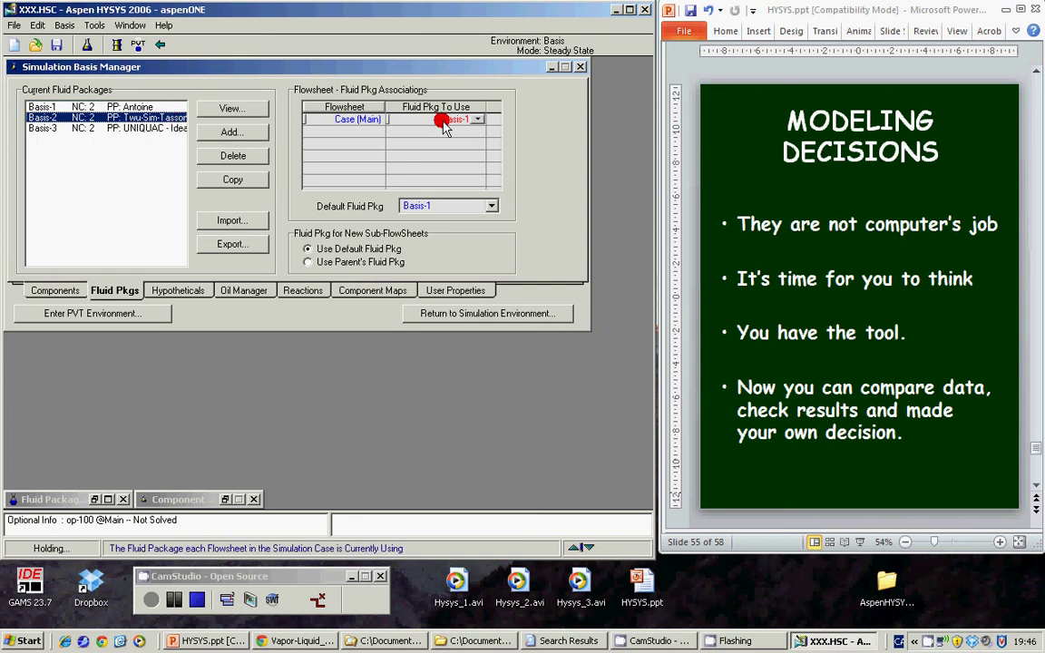
pyautogui.click(469, 120)
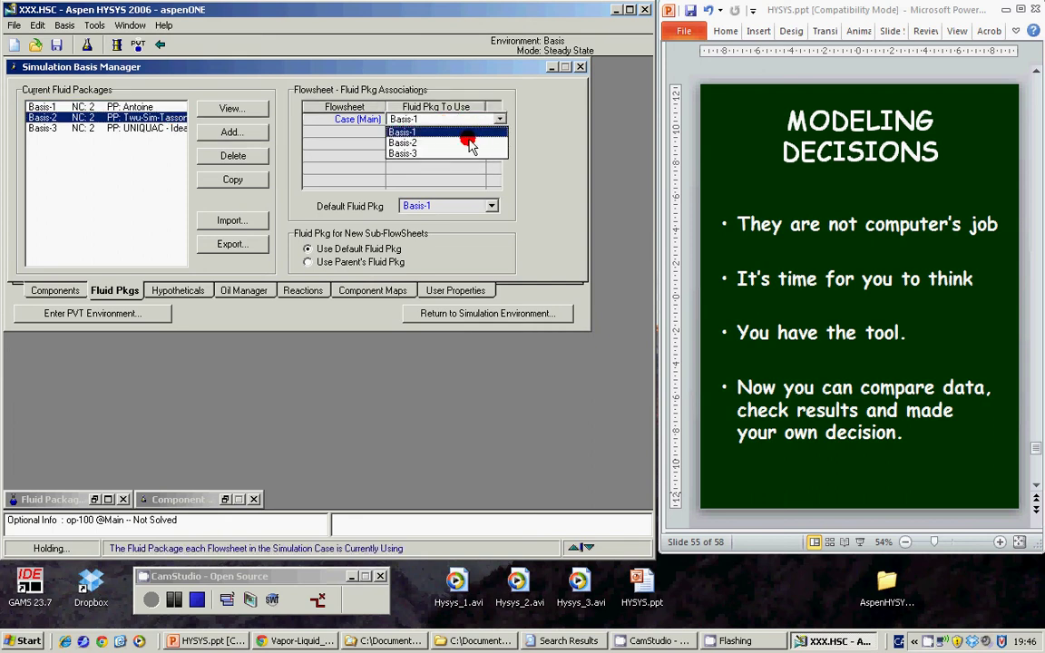
pyautogui.click(469, 144)
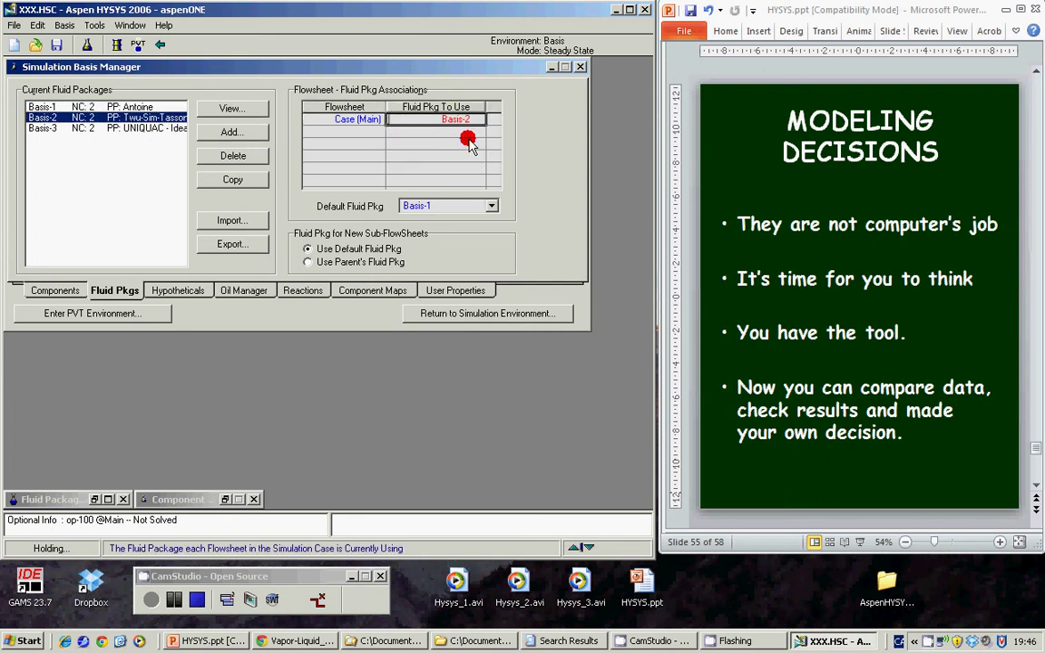
pyautogui.click(164, 45)
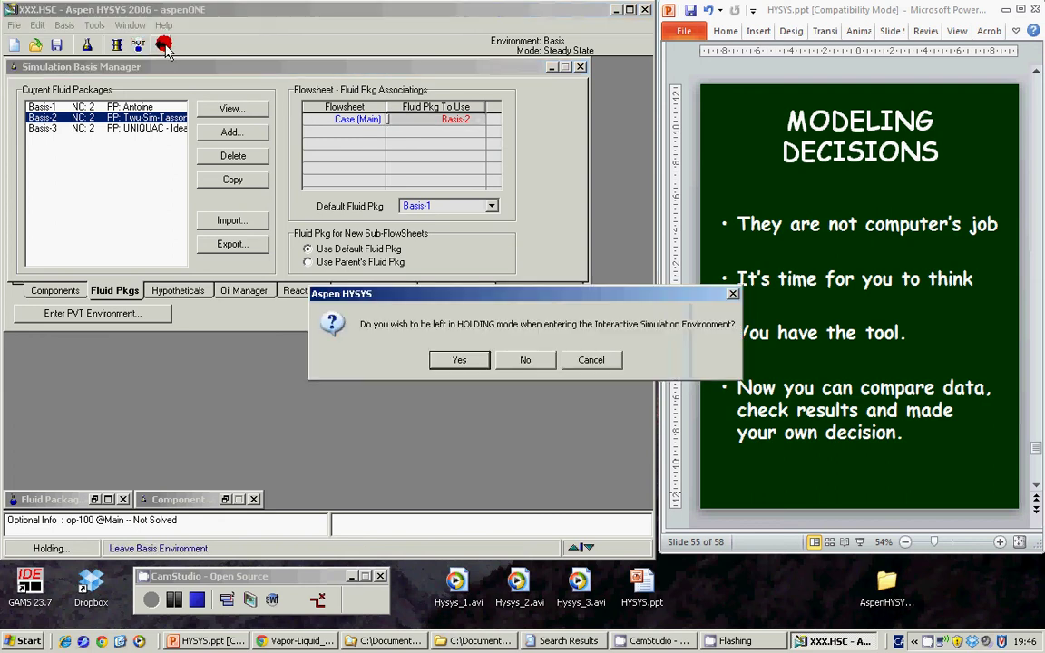
# Decline holding mode, replot the Twu-Sim-Tassone TXY curves, then re-enter the basis environment
pyautogui.click(525, 361)
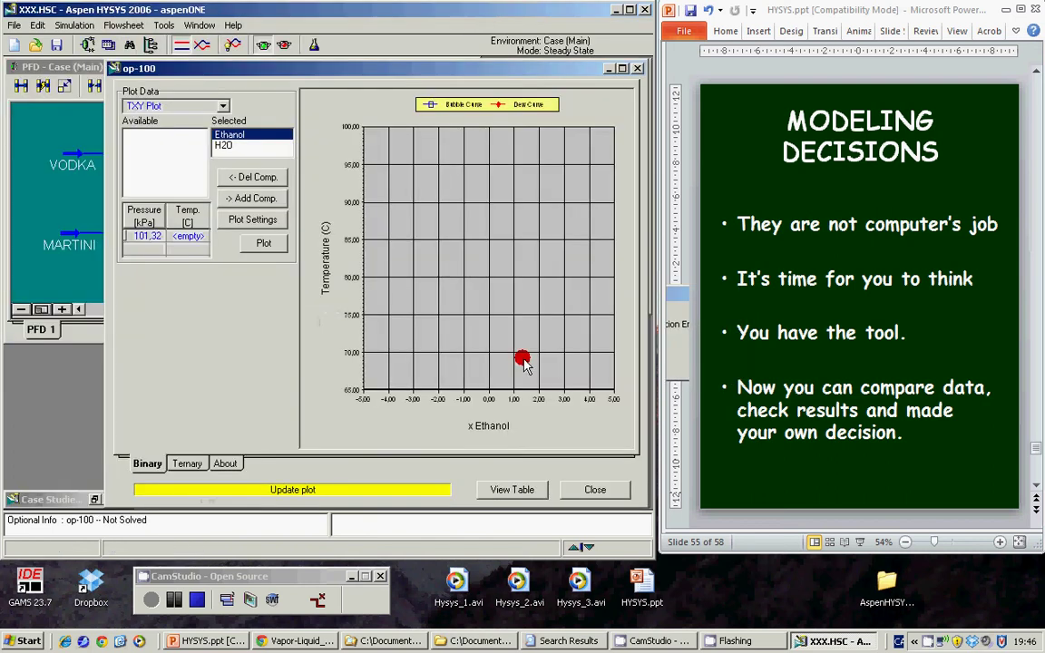
pyautogui.click(272, 244)
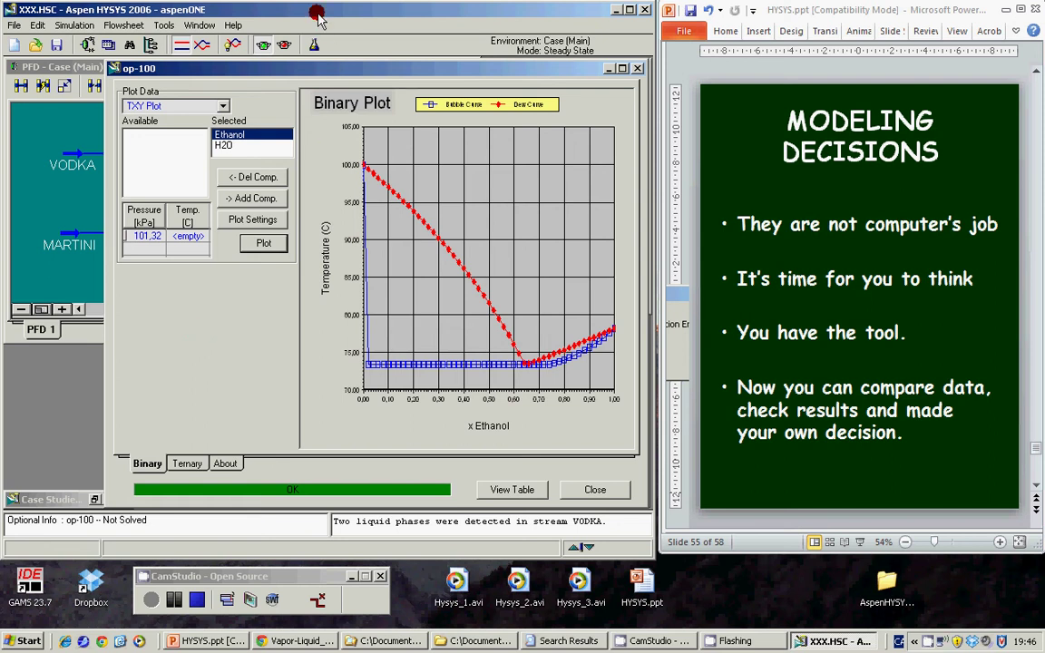
pyautogui.click(312, 43)
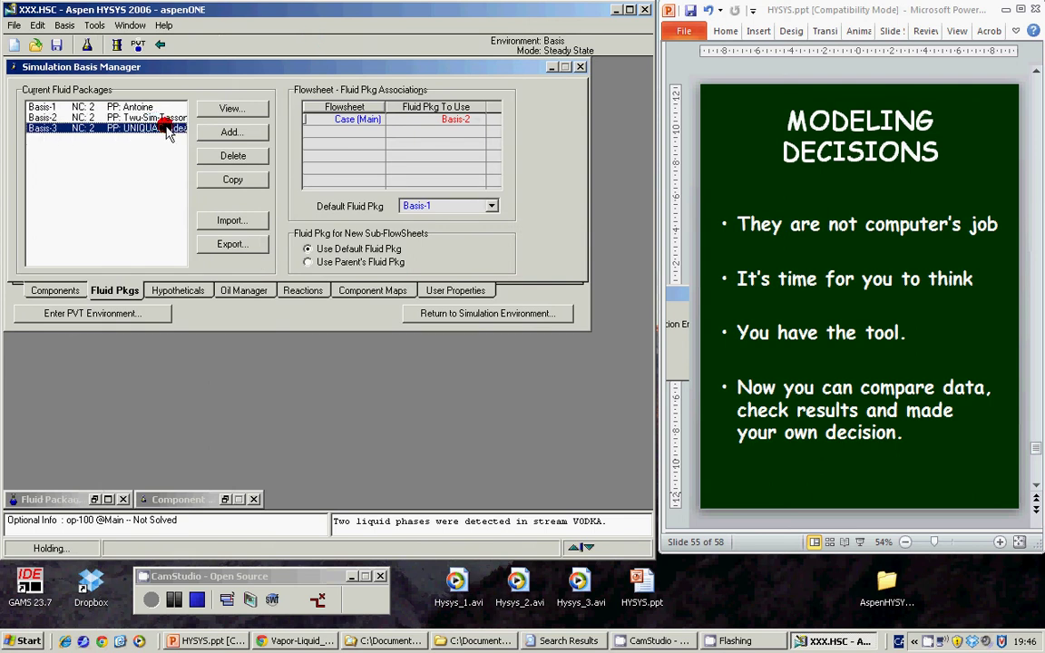
# Assign Basis-3 (UNIQUAC) to the main case, return to the simulation, and replot TXY curves
pyautogui.click(485, 117)
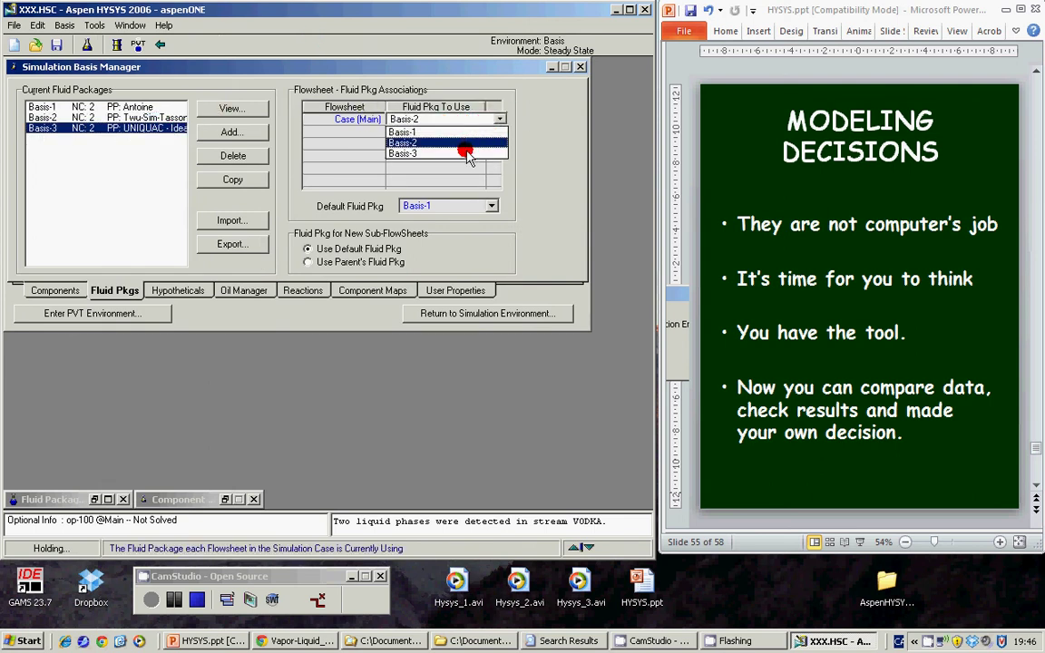
pyautogui.click(466, 154)
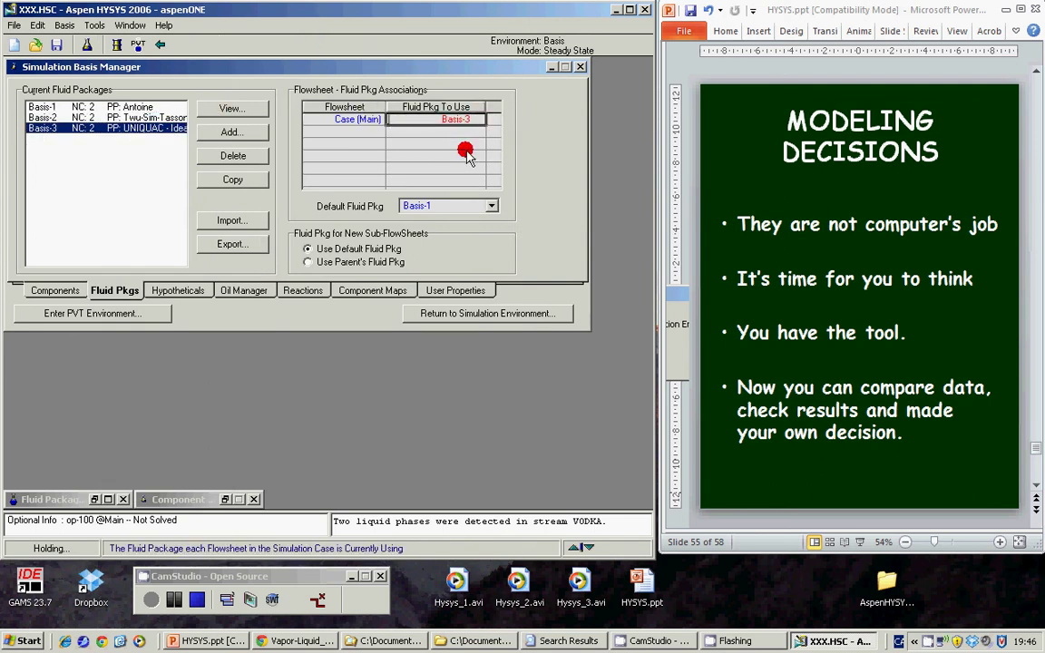
pyautogui.click(161, 45)
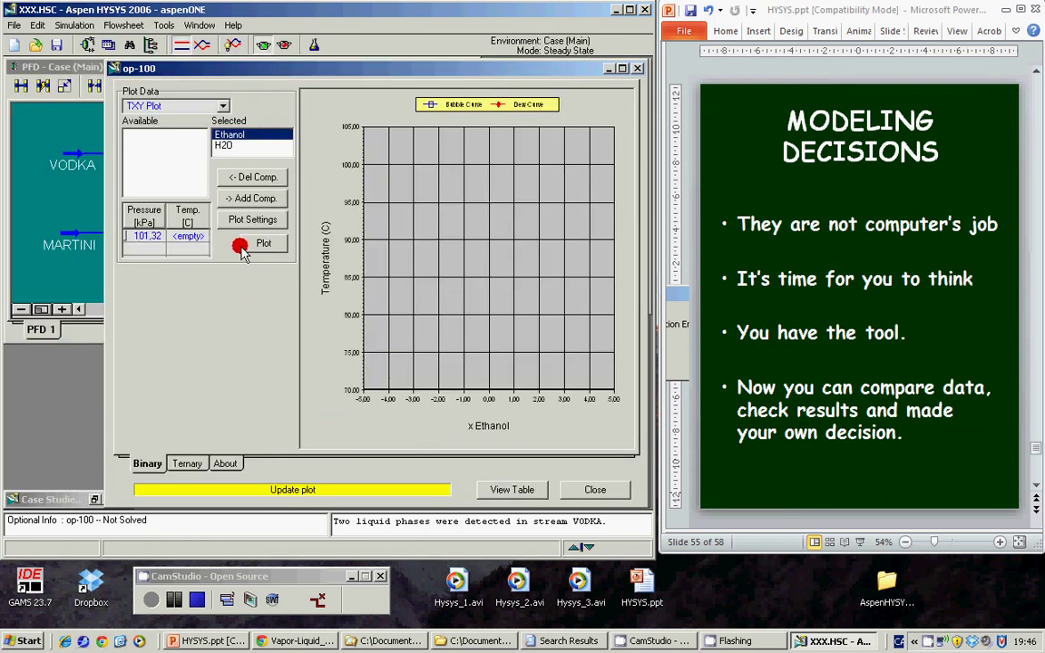
pyautogui.click(256, 244)
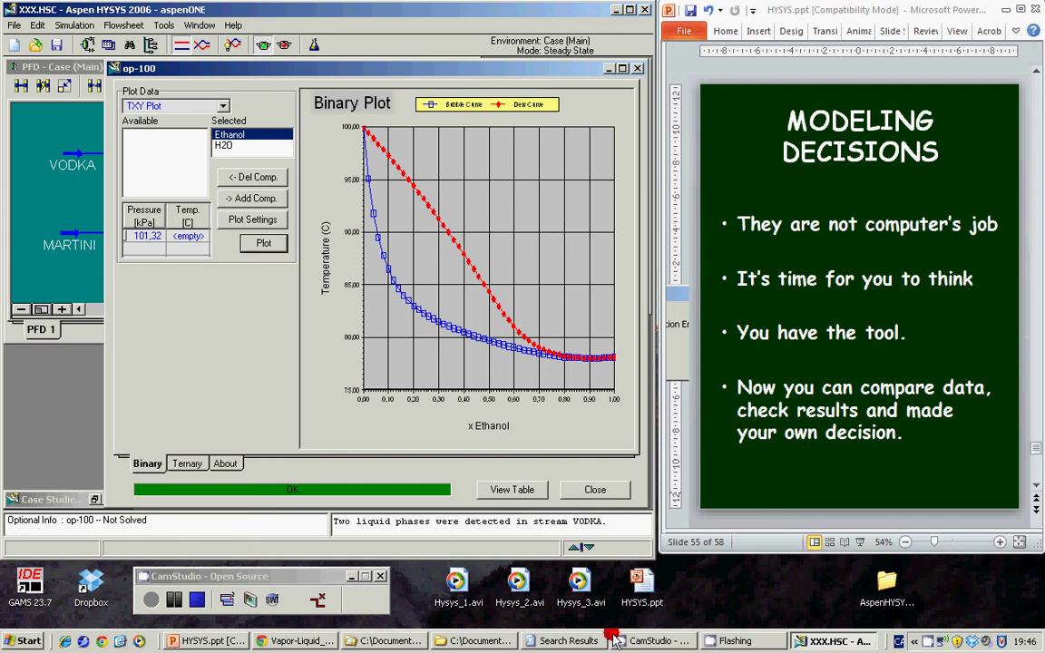
pyautogui.click(308, 641)
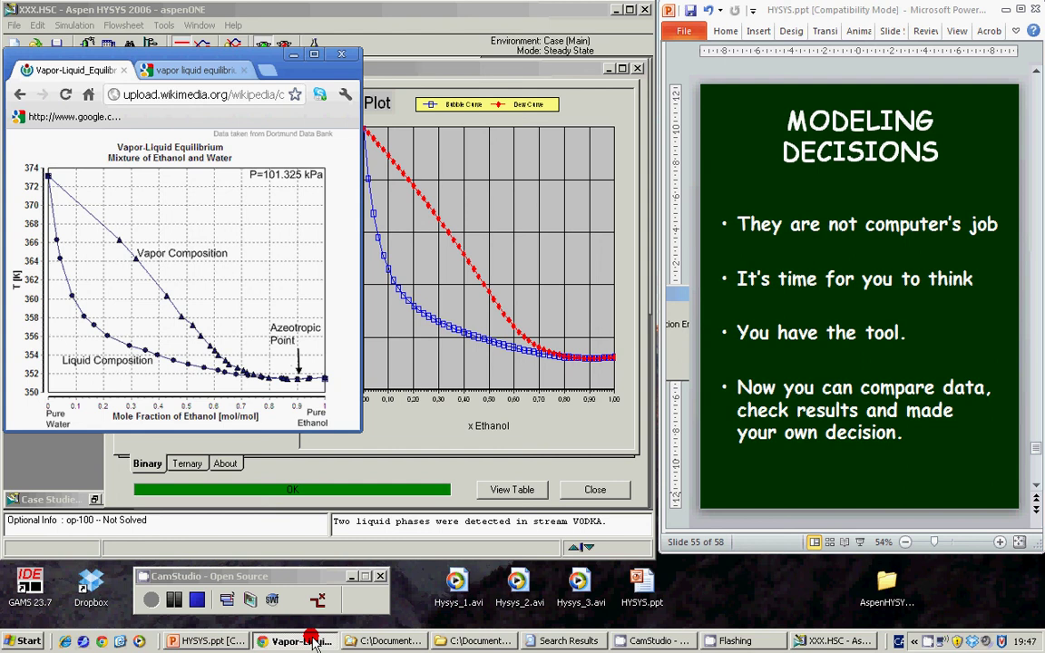
# Hide the reference chart and advance the PowerPoint deck to slide 56, 'THE END'
pyautogui.click(314, 54)
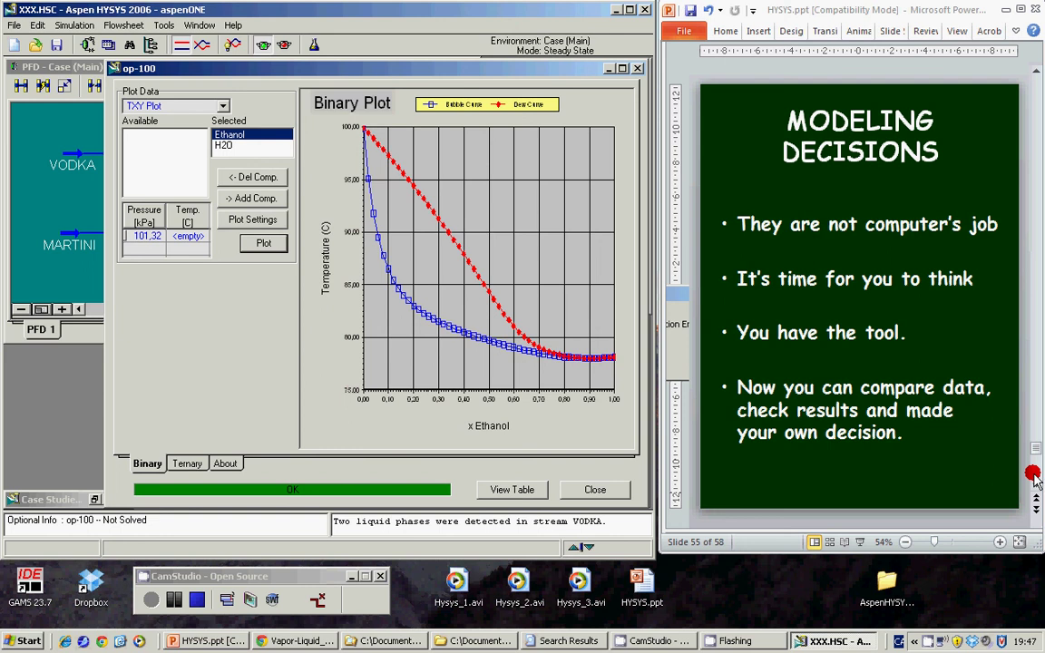
pyautogui.click(1037, 472)
pyautogui.click(1037, 472)
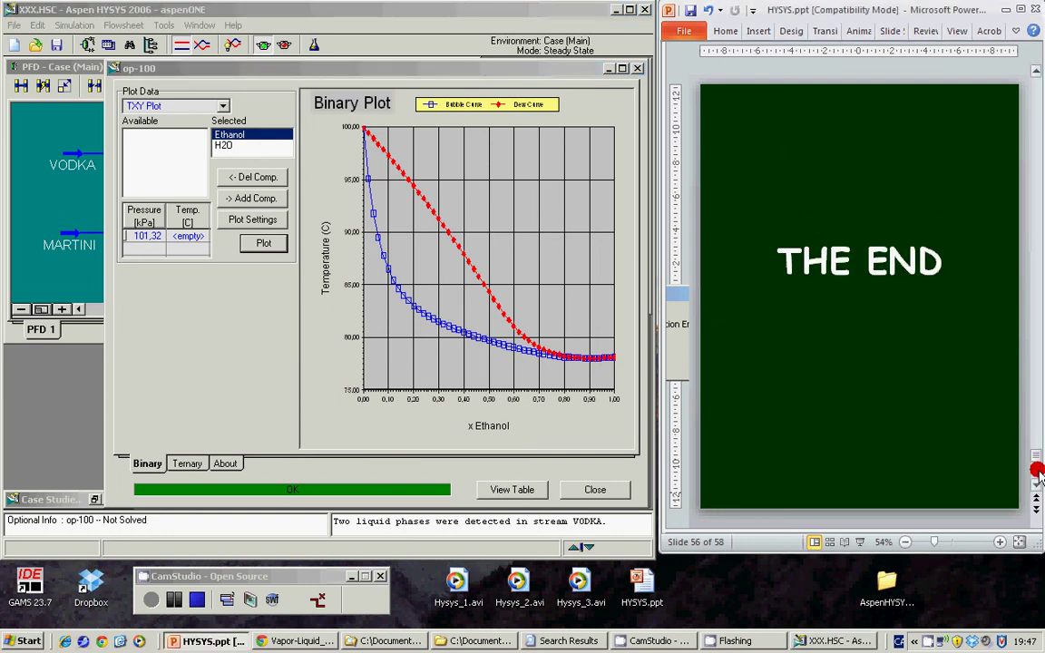